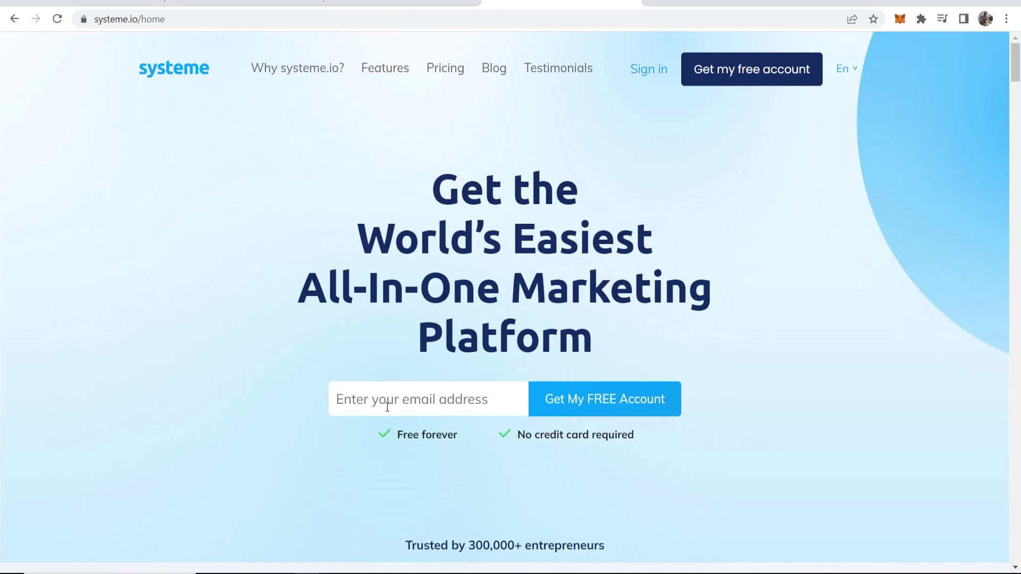
Go from the account dashboard to the Funnels list showing the YT EXAMPLE funnel.
drag(464, 429, 405, 436)
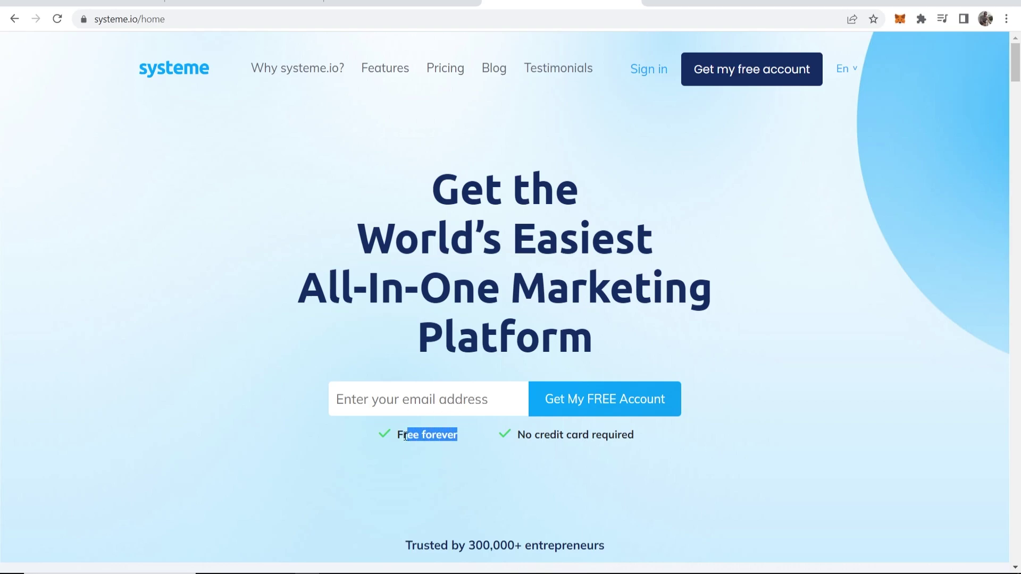
drag(690, 440, 531, 443)
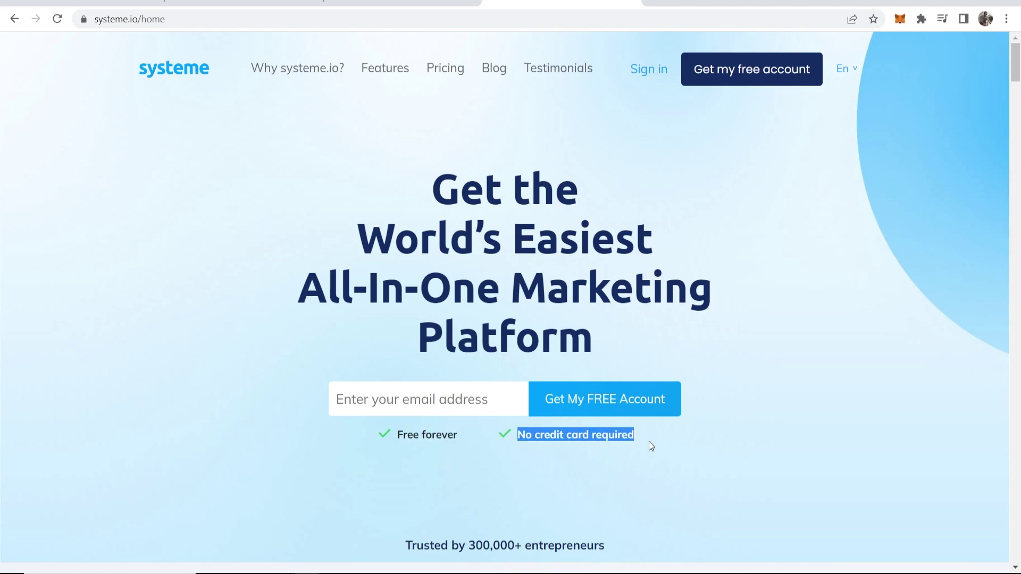
click(761, 315)
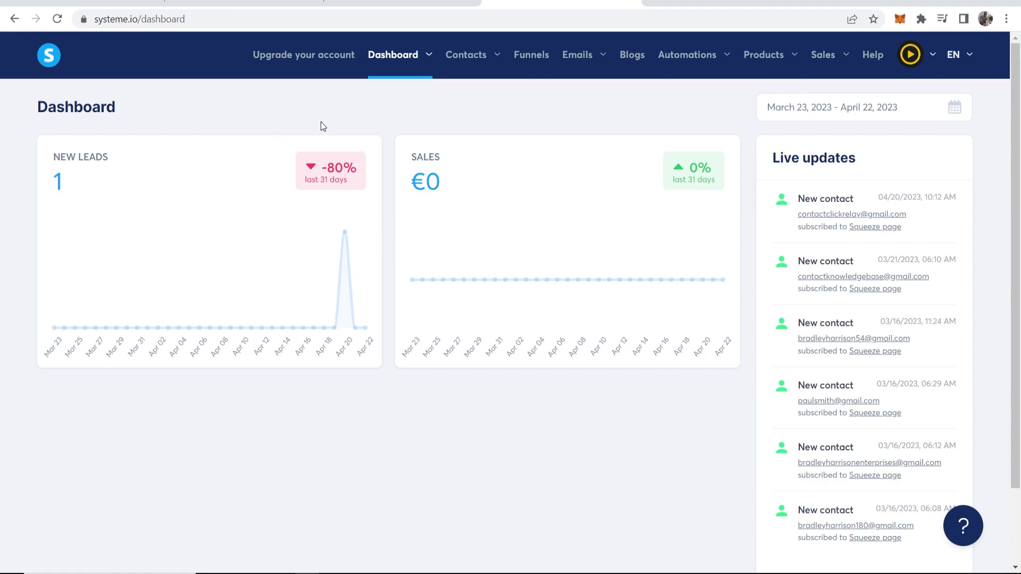
click(532, 59)
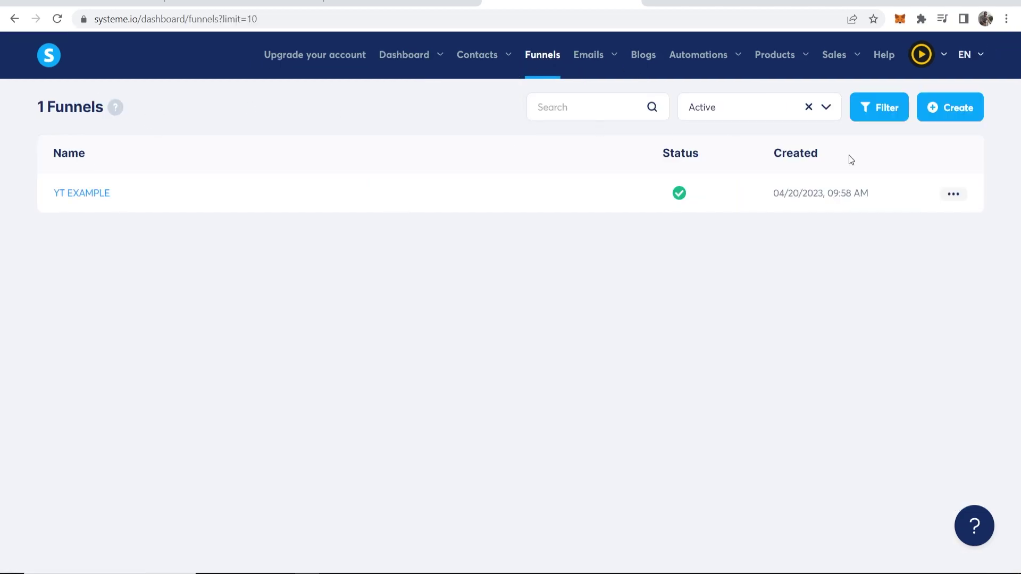
Add a funnel named YT TUTORIAL with goal Build an audience and currency U.S. Dollar, and save it.
click(949, 107)
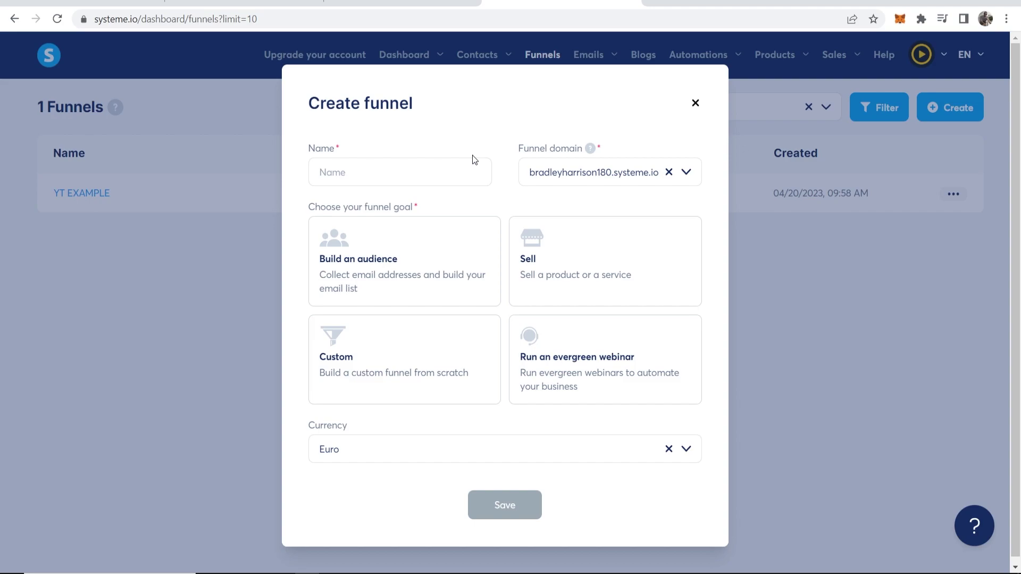
click(400, 175)
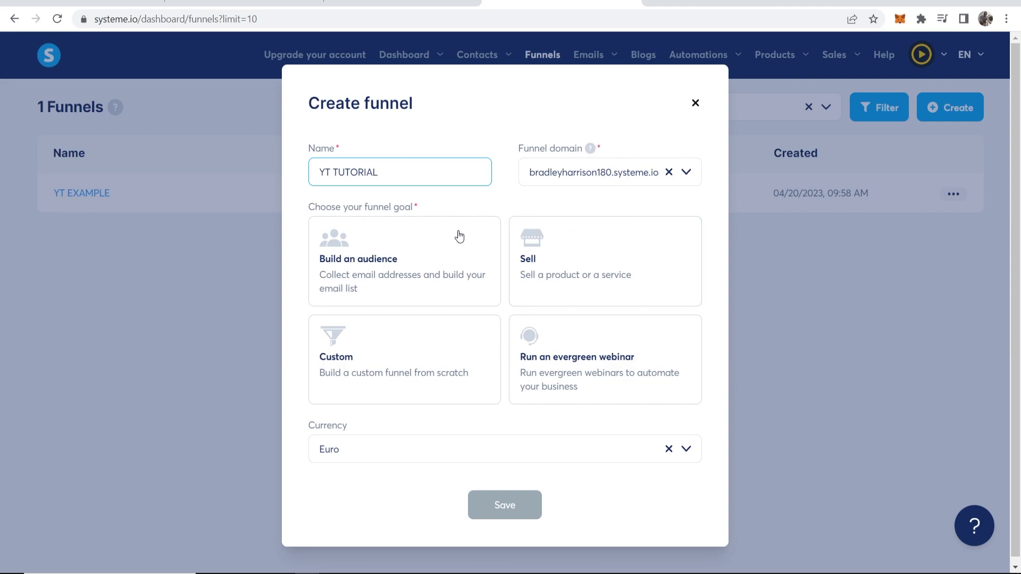
click(407, 249)
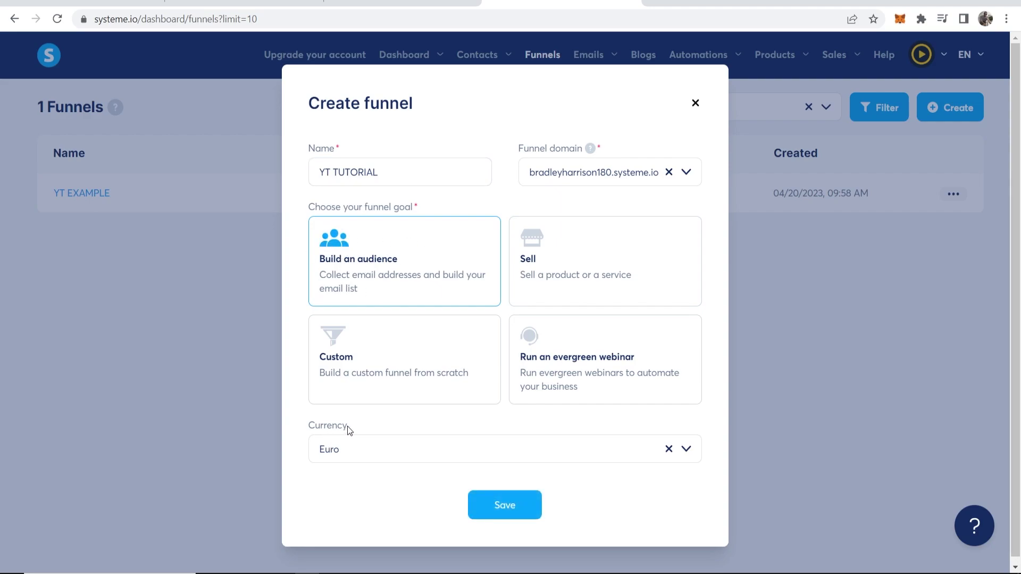
click(694, 454)
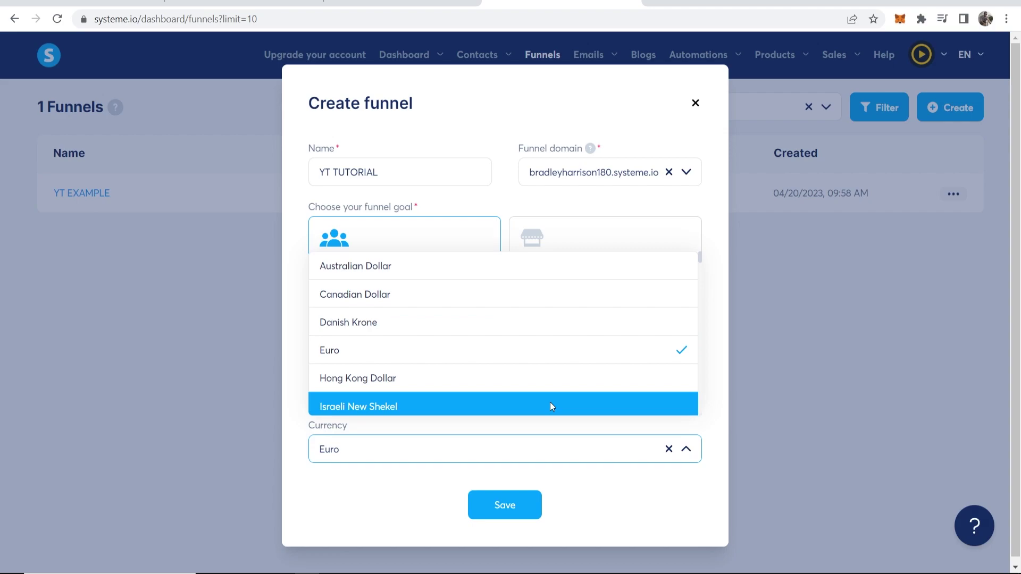
scroll(387, 355, down, 6)
scroll(387, 354, down, 4)
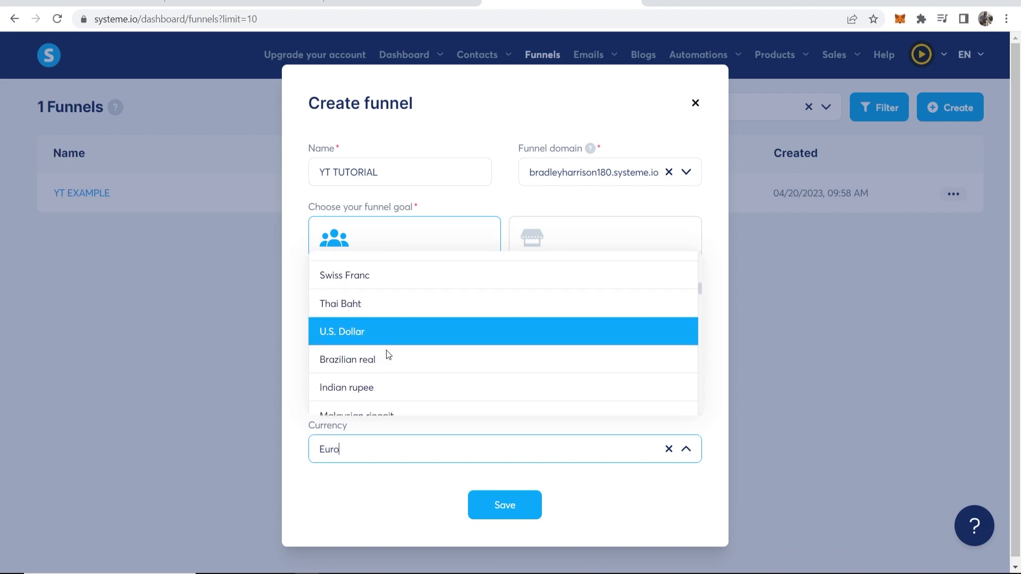
click(387, 294)
click(505, 505)
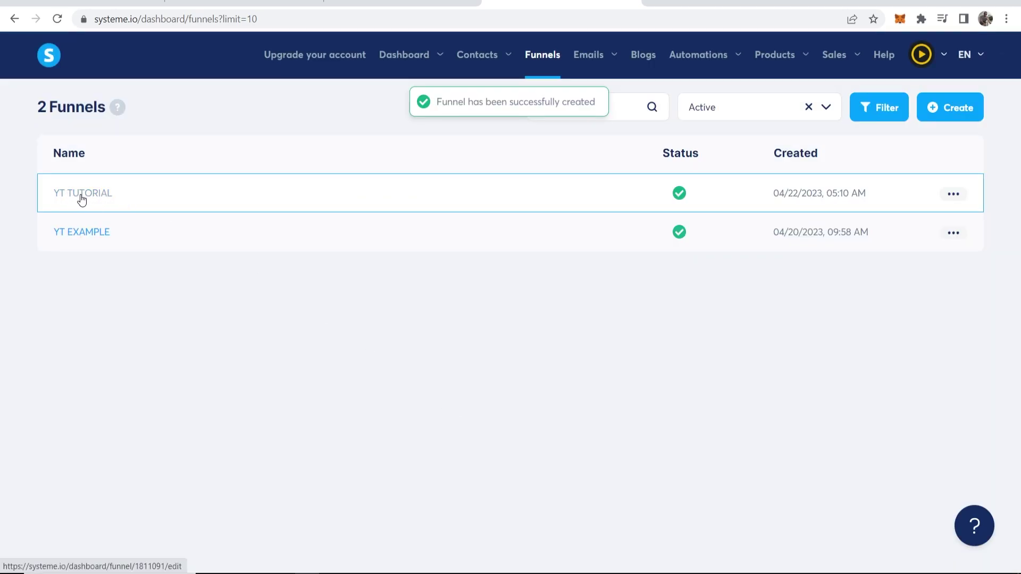
Open YT TUTORIAL and scroll its template gallery to the green ebook landing-page template.
click(84, 197)
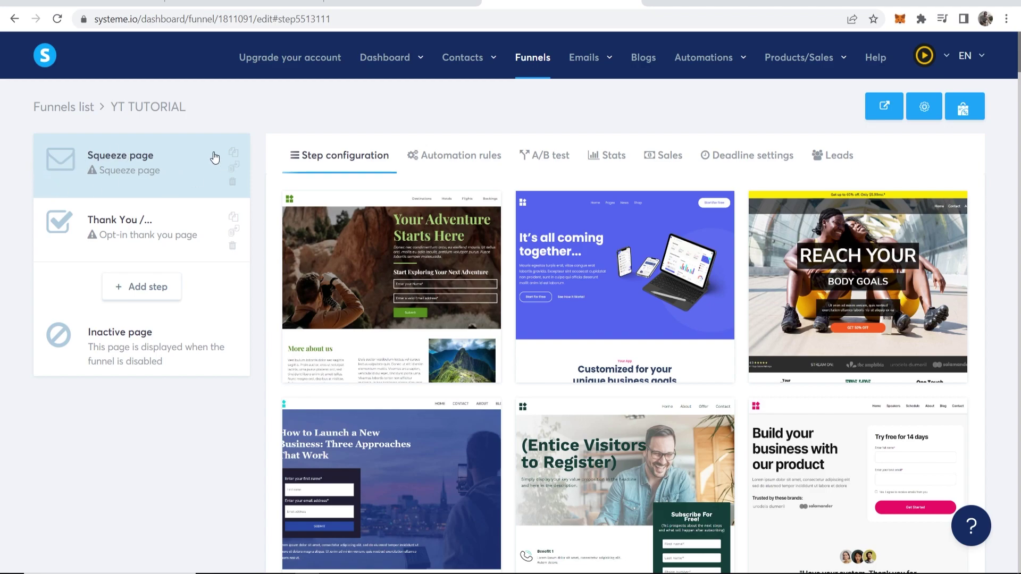
scroll(637, 298, down, 3)
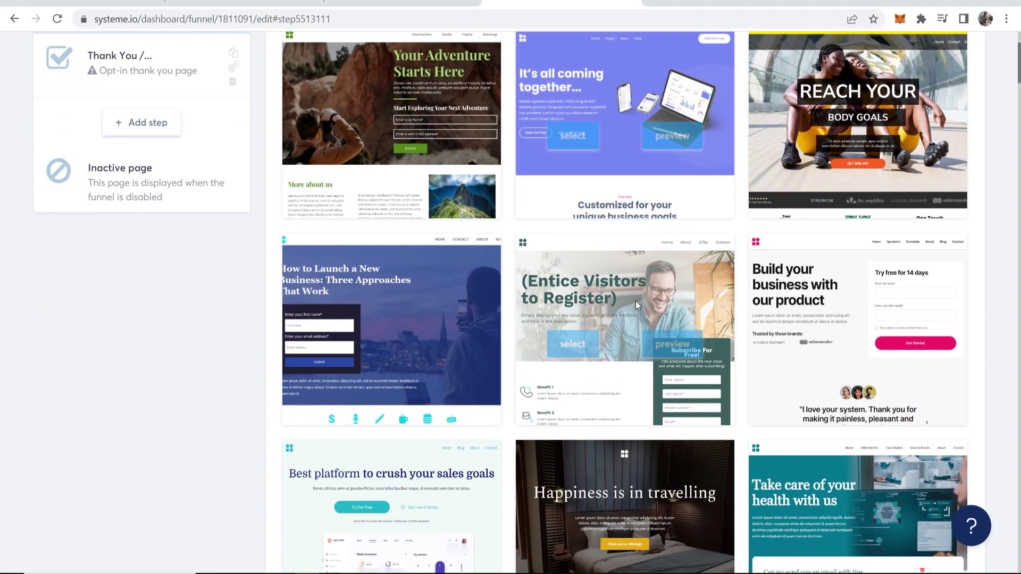
scroll(636, 301, down, 15)
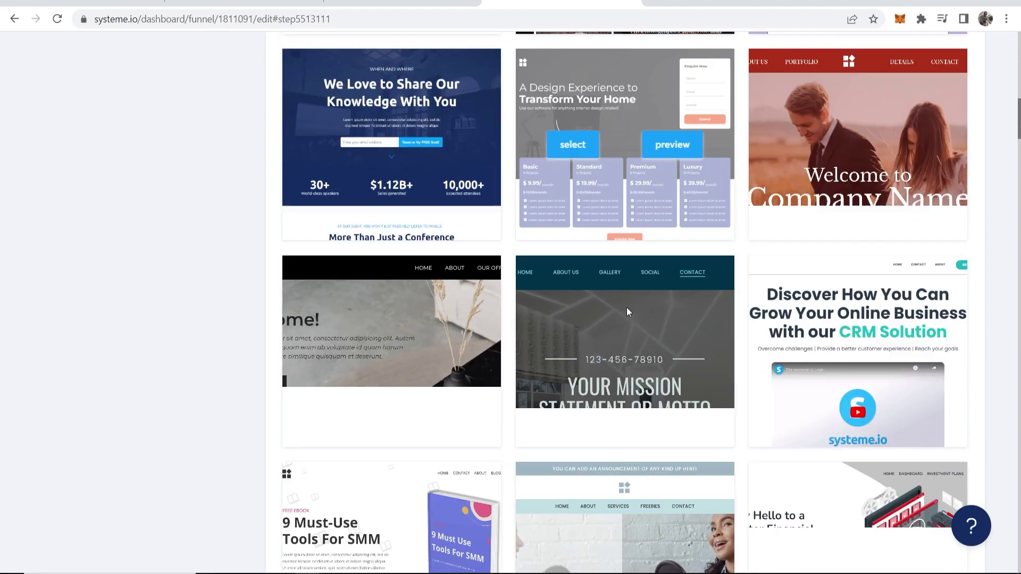
scroll(627, 310, down, 9)
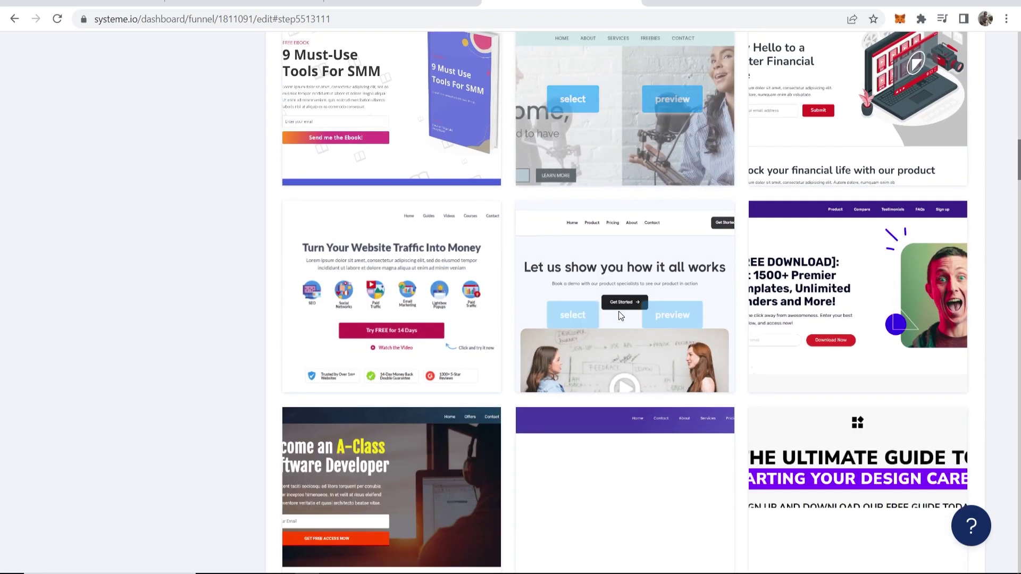
scroll(618, 311, down, 5)
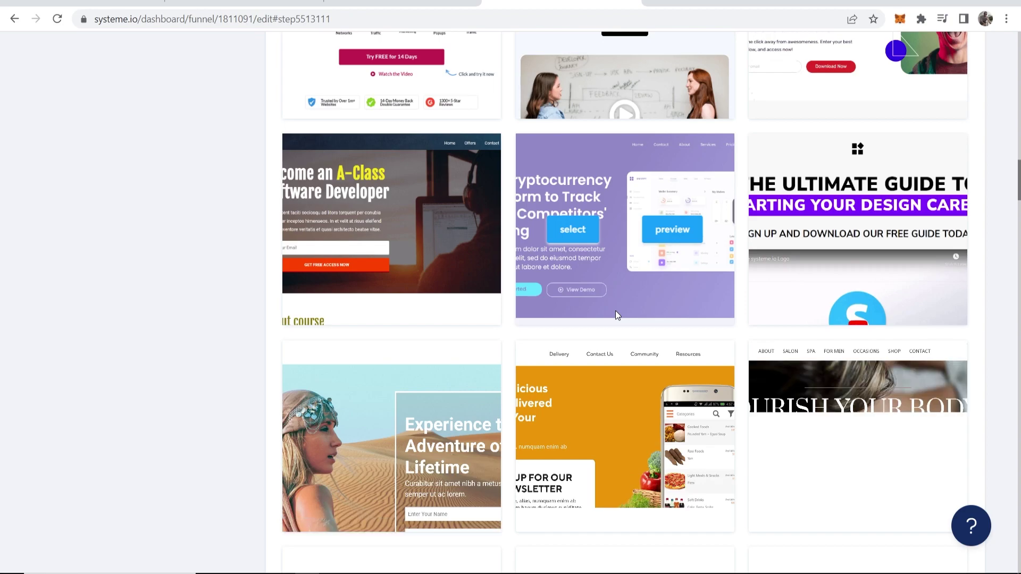
scroll(615, 311, down, 4)
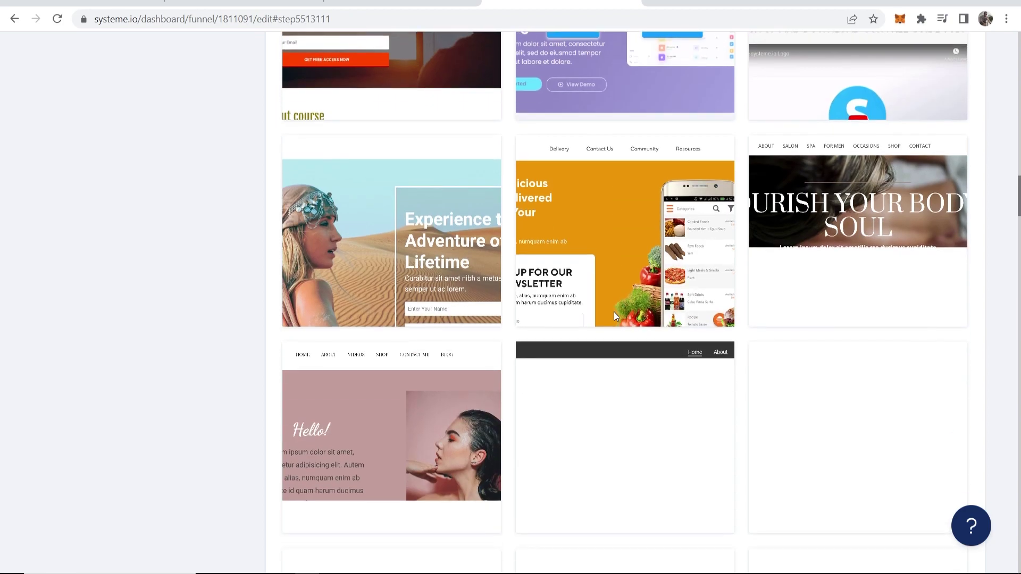
scroll(614, 312, down, 4)
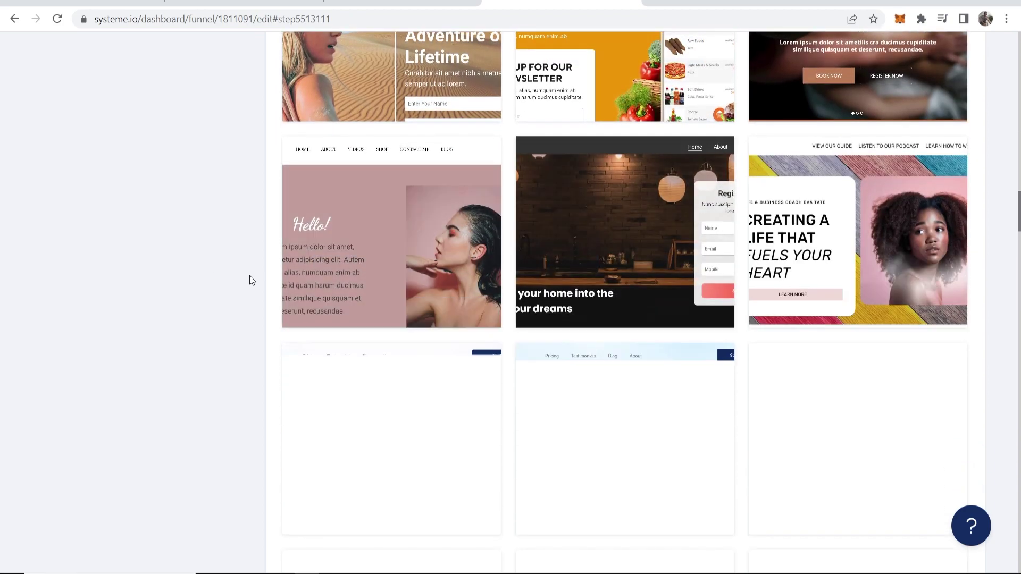
scroll(315, 303, down, 9)
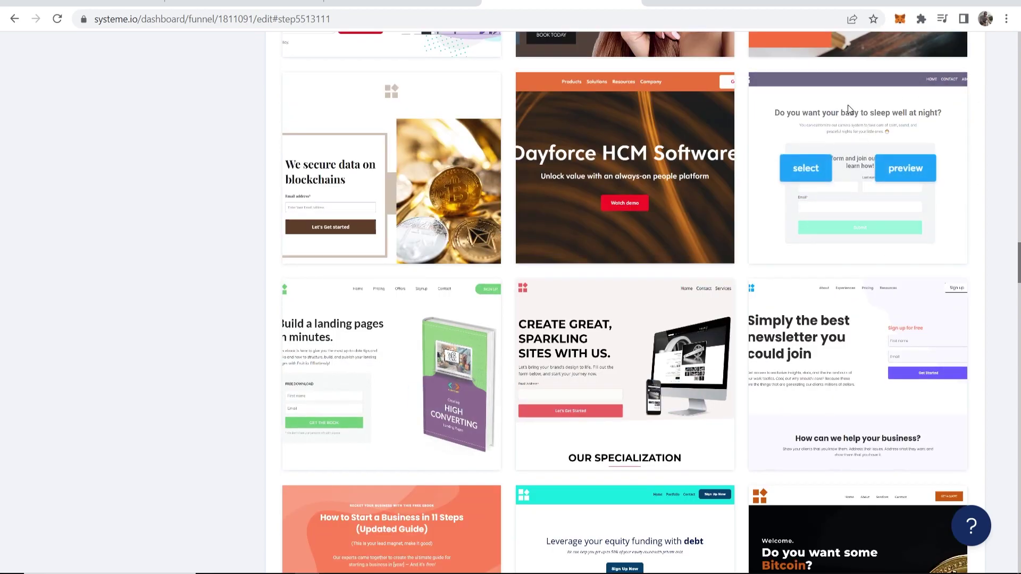
mouse_move(425, 375)
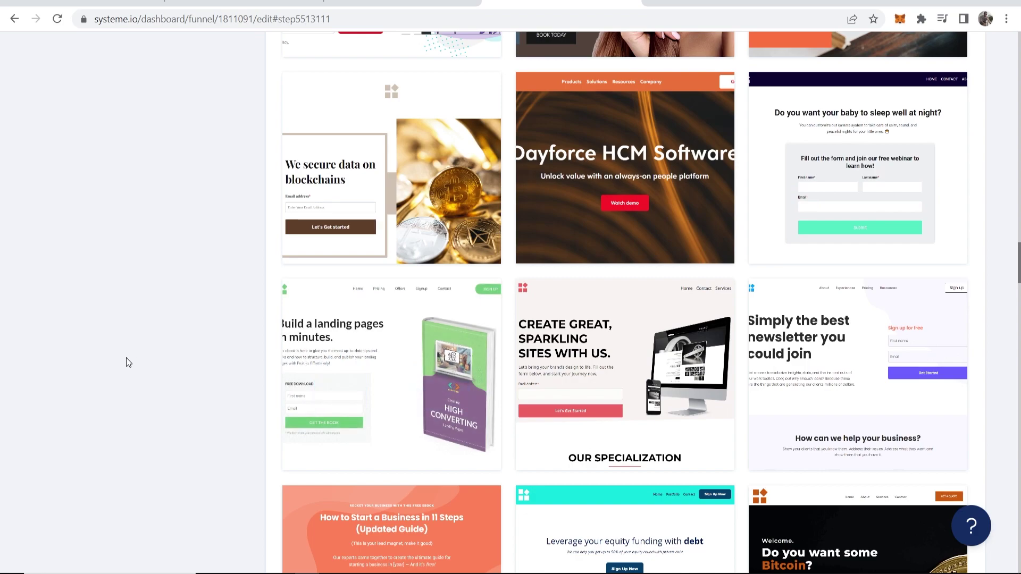
Apply the ebook template, rename the squeeze step to 'Free Training', and open it in the editor.
click(340, 381)
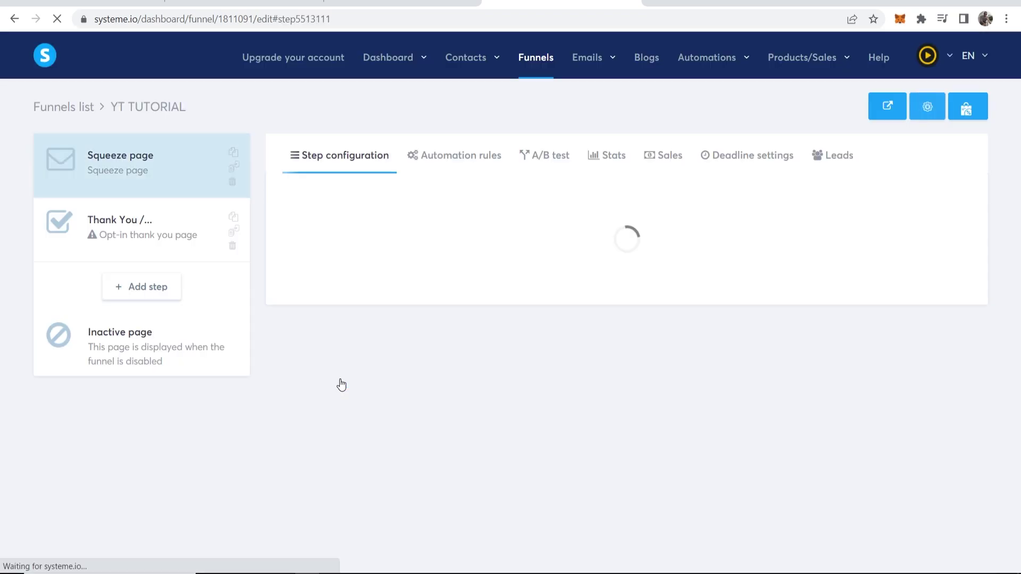
drag(351, 223, 276, 219)
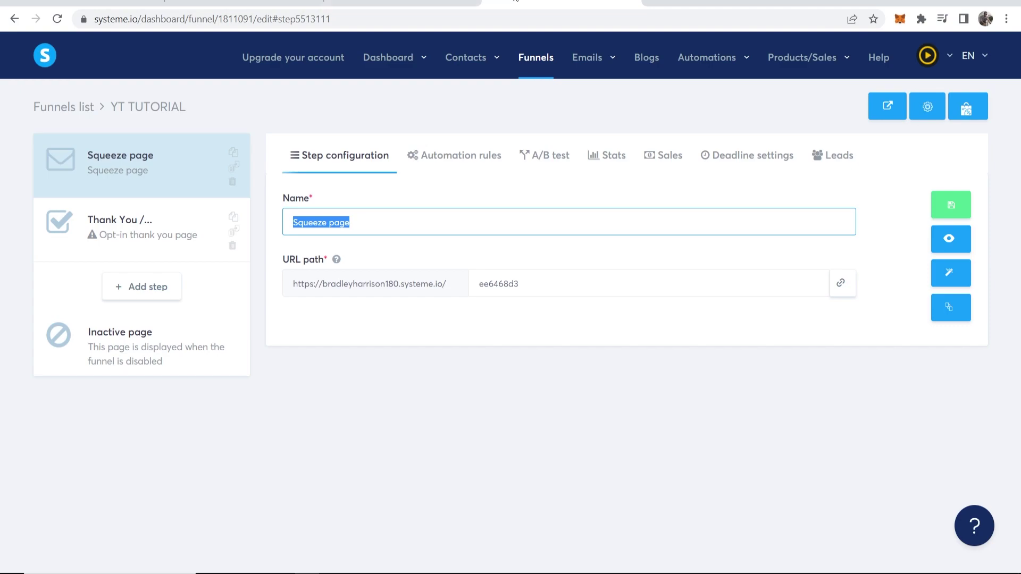
text(f)
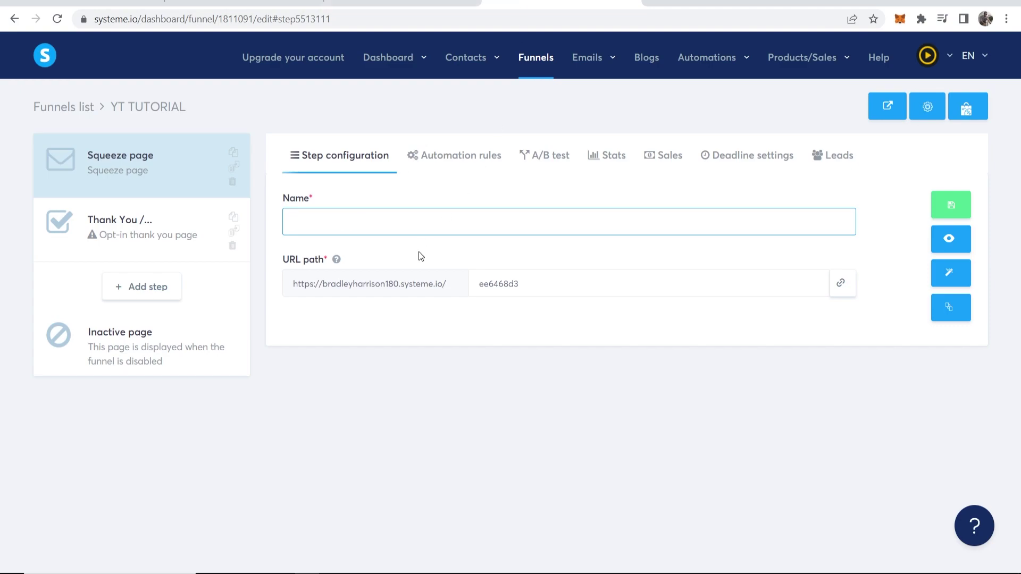
text(ree Training)
click(933, 374)
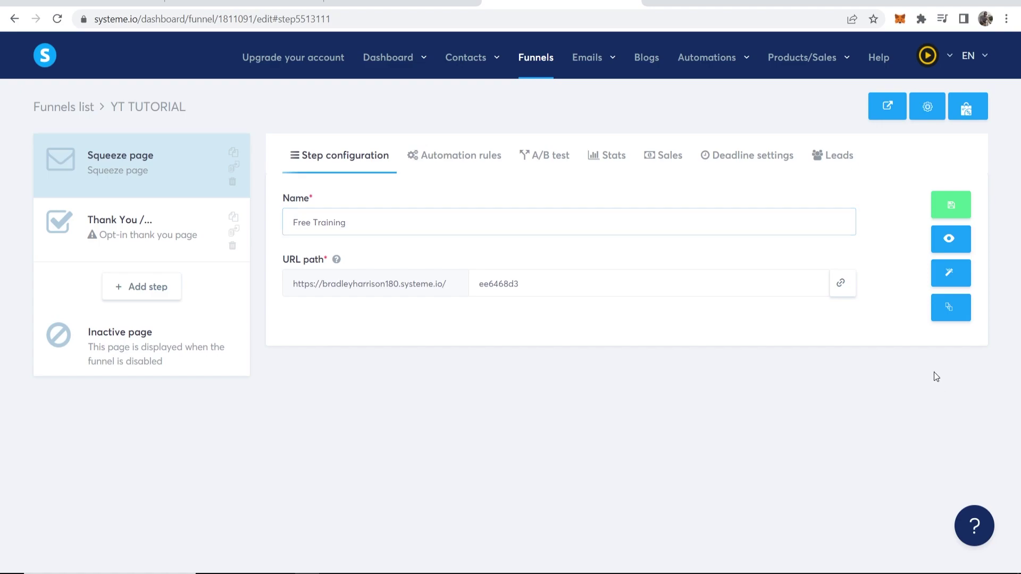
click(950, 275)
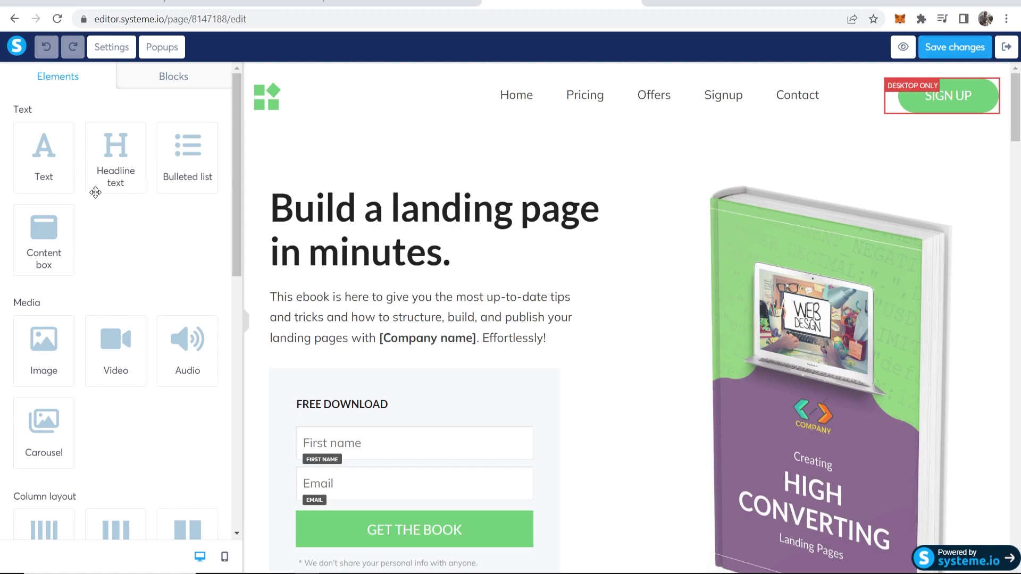
Browse the editor's Elements panel and Blocks categories, then return to Elements.
scroll(32, 163, down, 3)
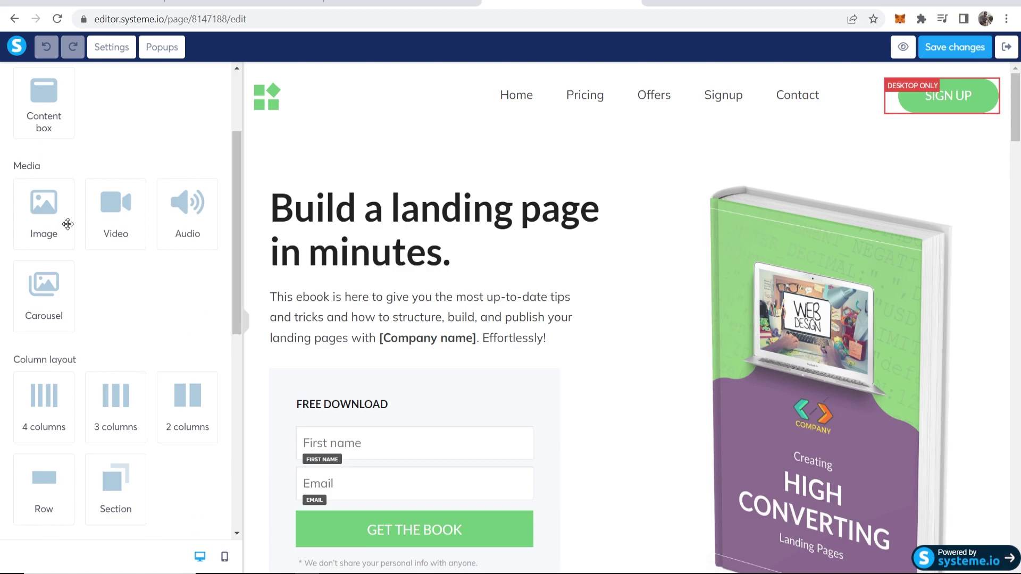
scroll(69, 234, down, 3)
scroll(70, 262, down, 3)
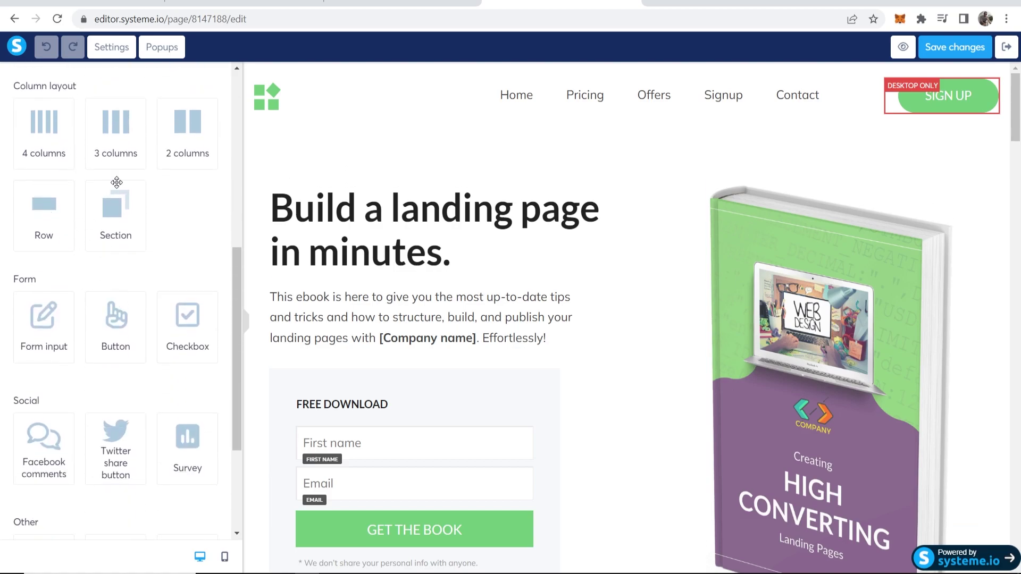
scroll(143, 273, down, 3)
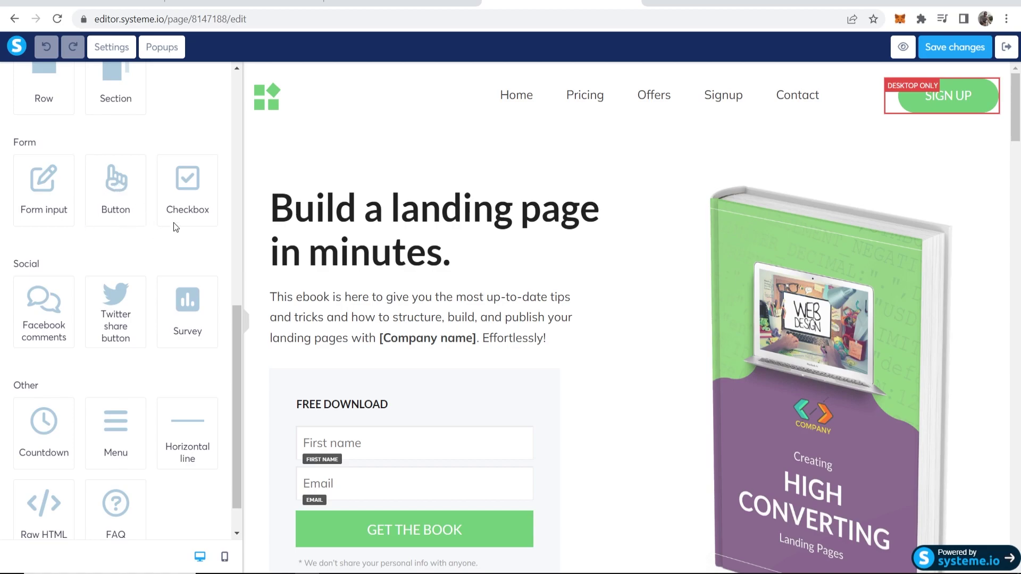
scroll(98, 229, down, 1)
scroll(93, 244, up, 6)
scroll(101, 257, up, 6)
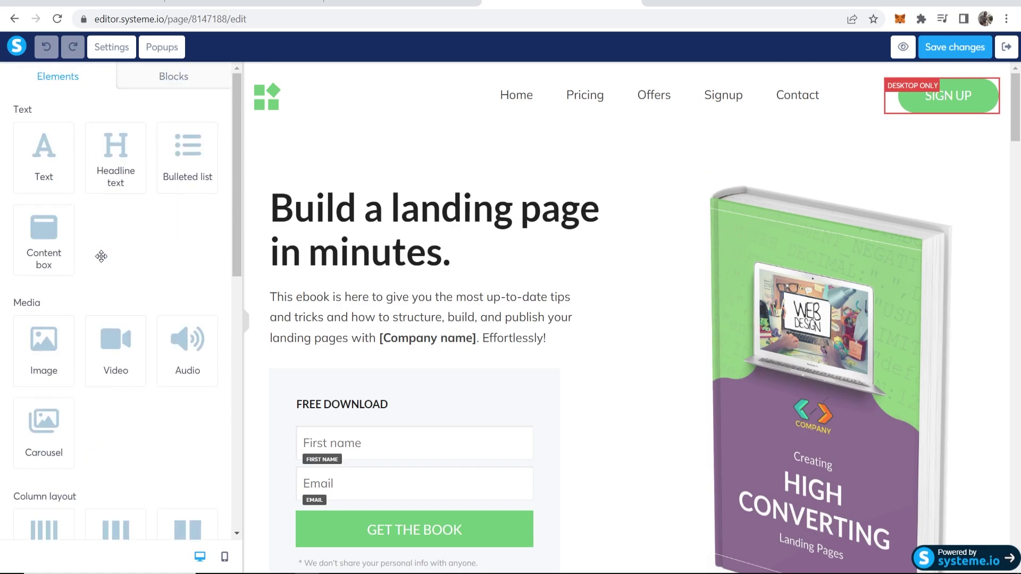
click(158, 80)
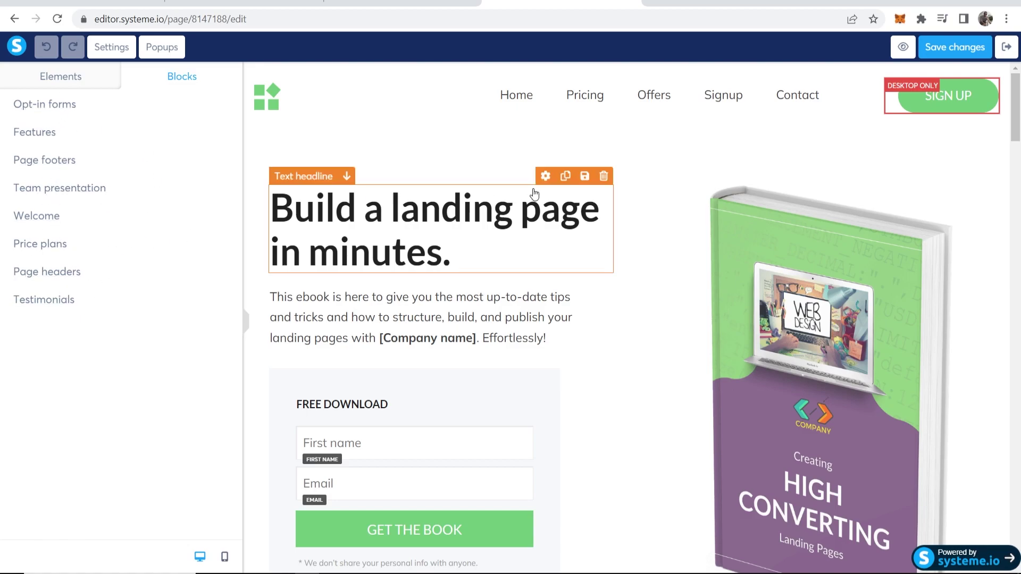
click(59, 77)
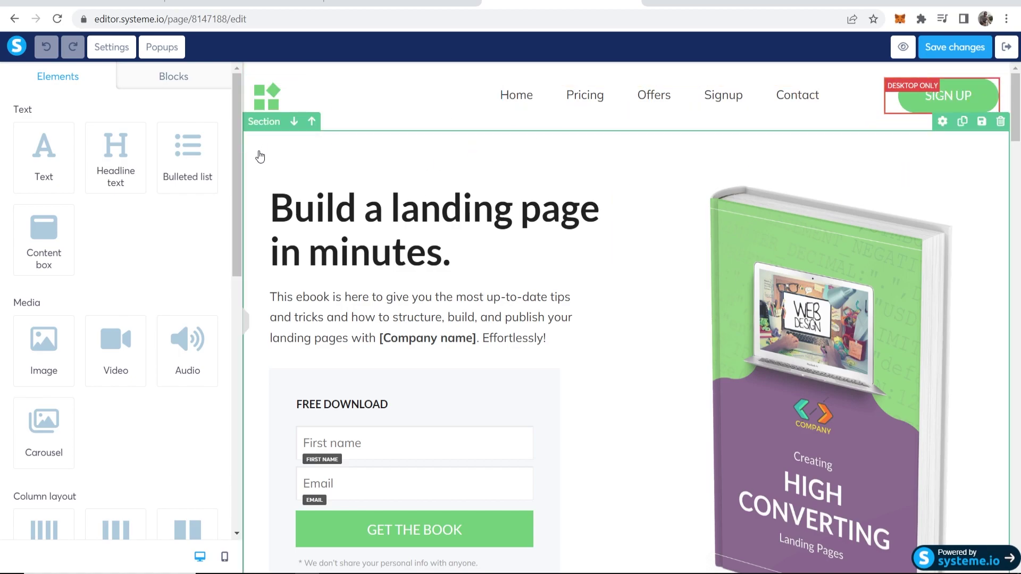
Delete the SIGN UP button and the logo-and-menu header row from the squeeze page.
mouse_move(994, 94)
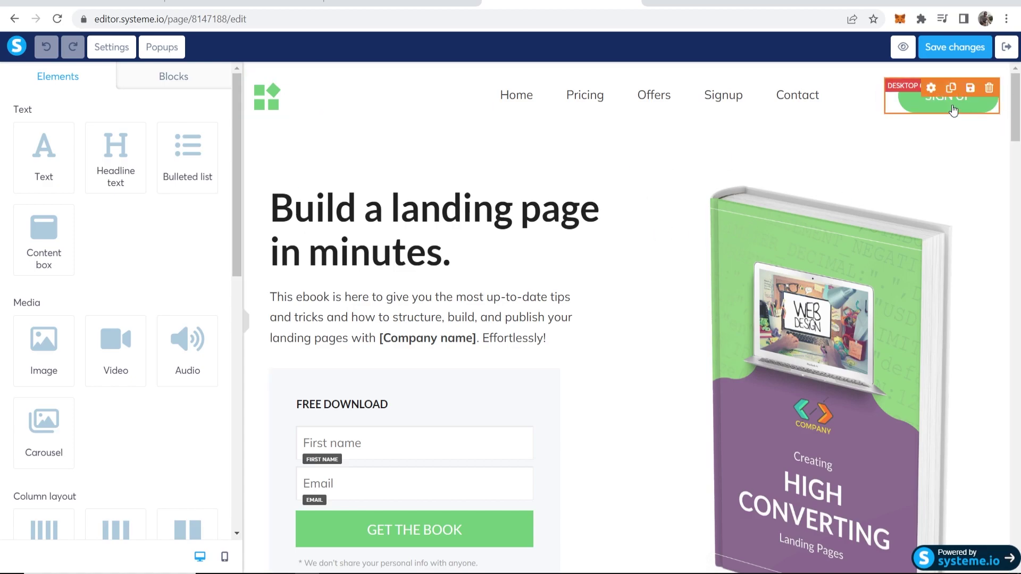
click(990, 91)
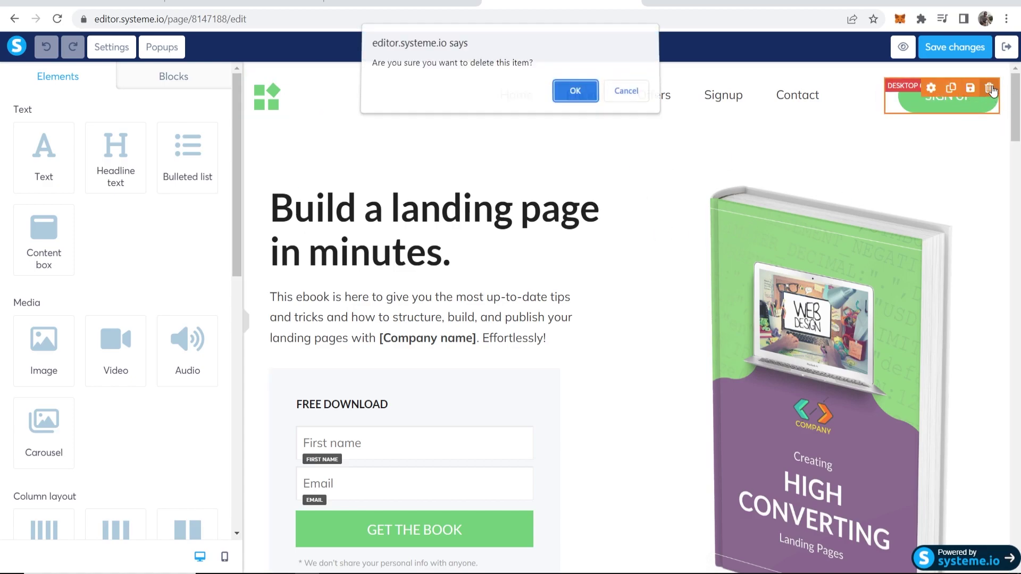
click(579, 94)
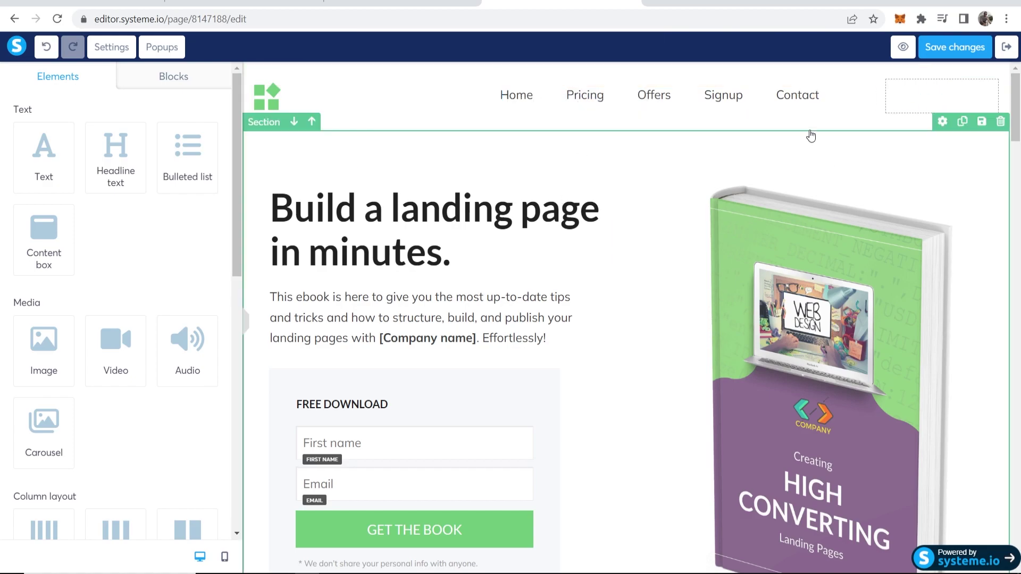
mouse_move(860, 101)
mouse_move(988, 85)
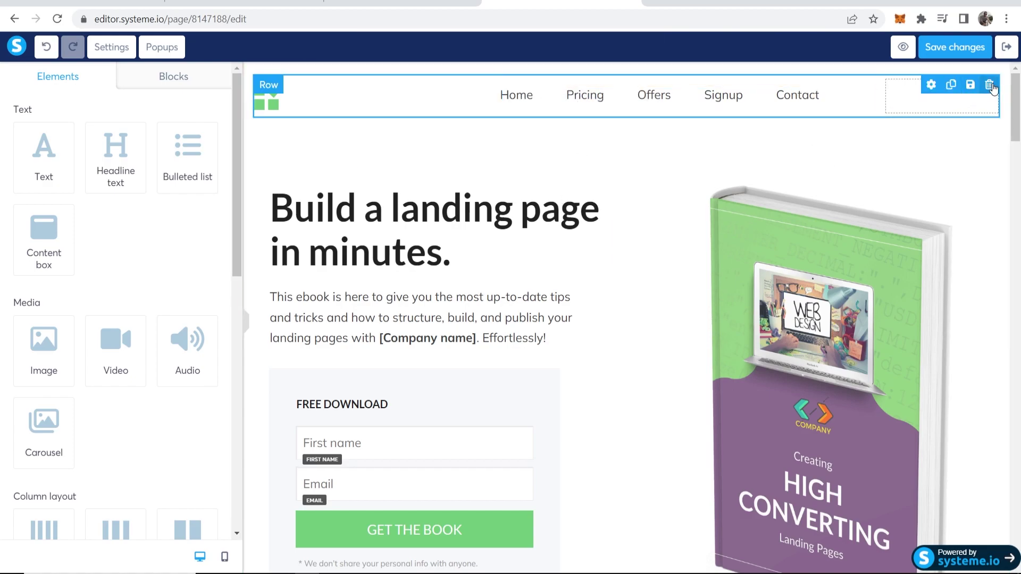
click(991, 86)
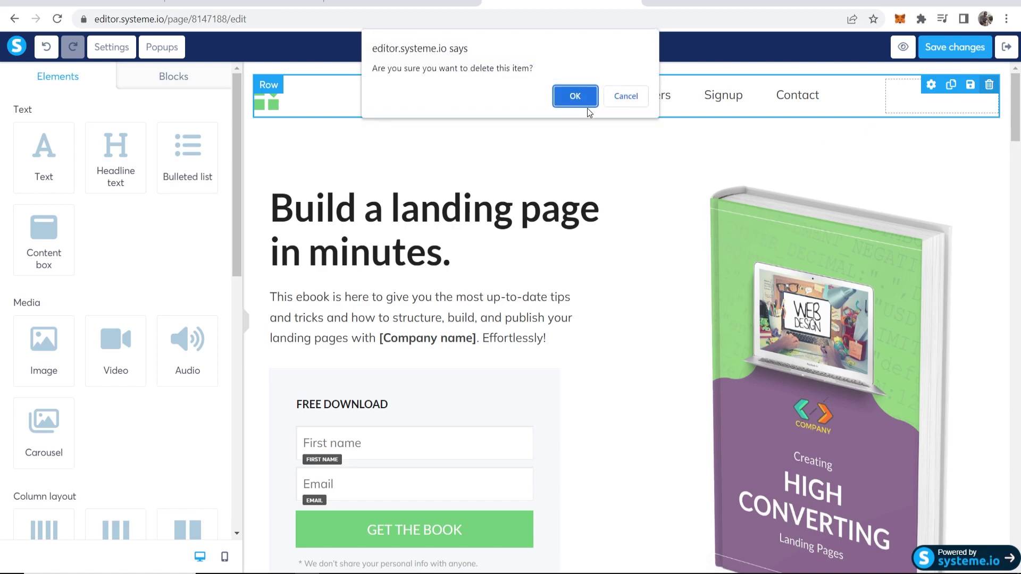
click(575, 97)
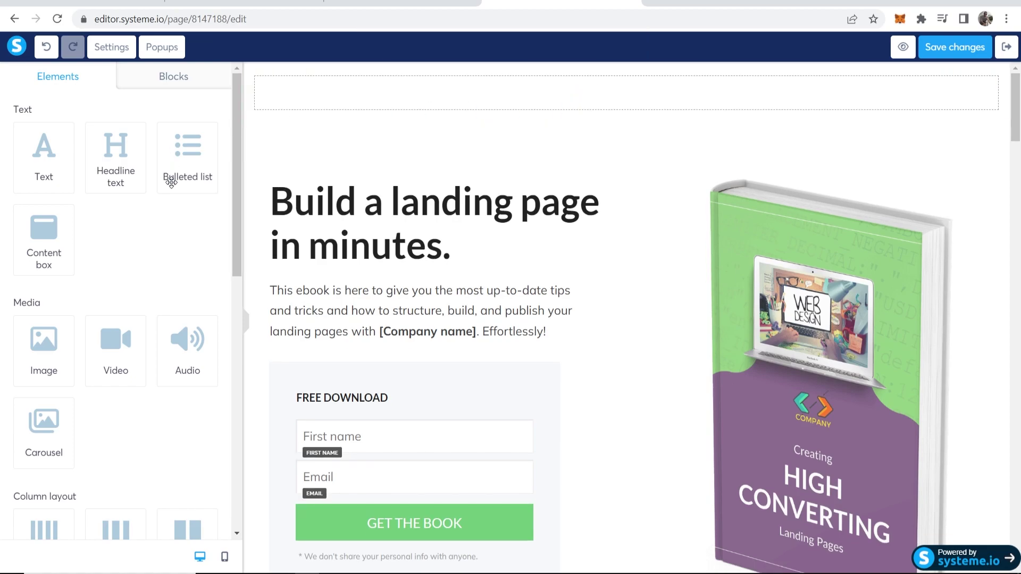
Delete the empty top section so the headline sits at the top of the page.
click(458, 250)
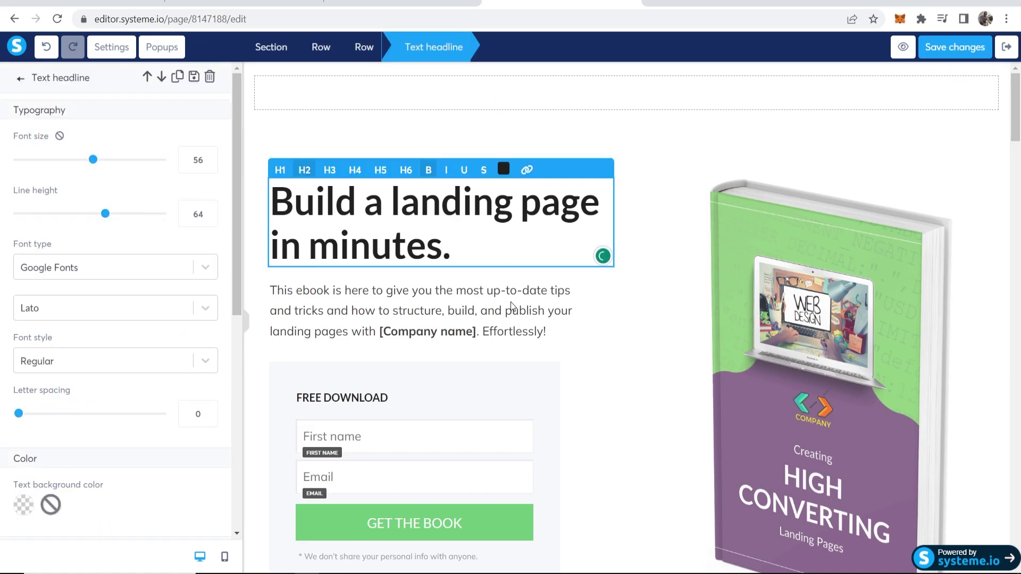
key(Escape)
click(474, 218)
key(Escape)
scroll(372, 343, down, 3)
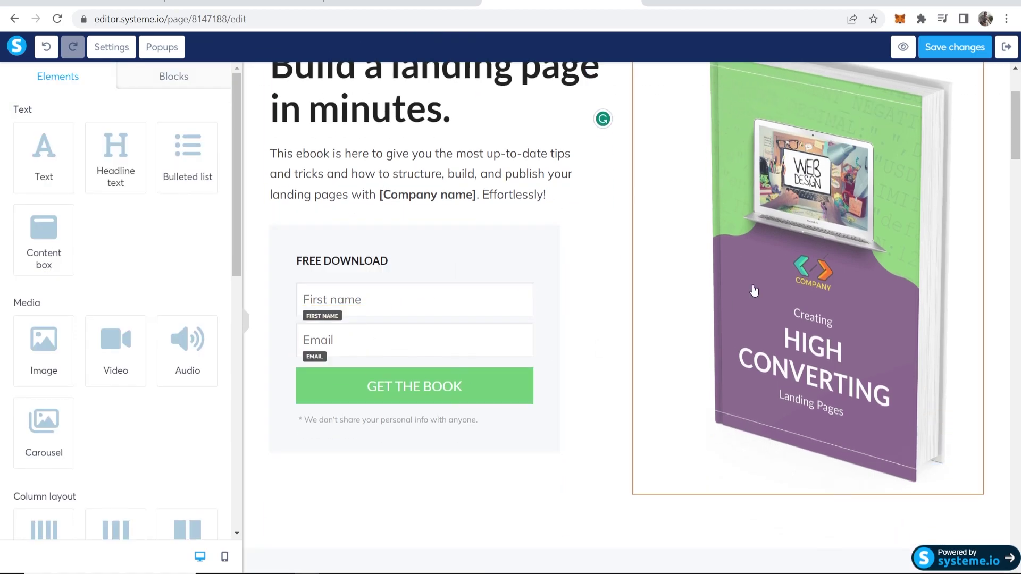
scroll(803, 326, down, 8)
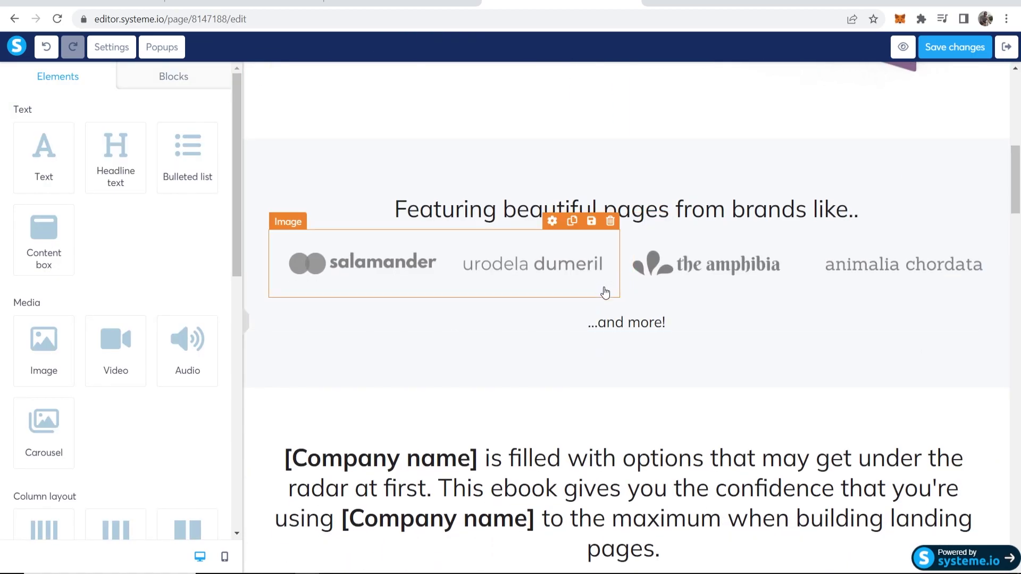
scroll(836, 245, up, 1)
click(1001, 197)
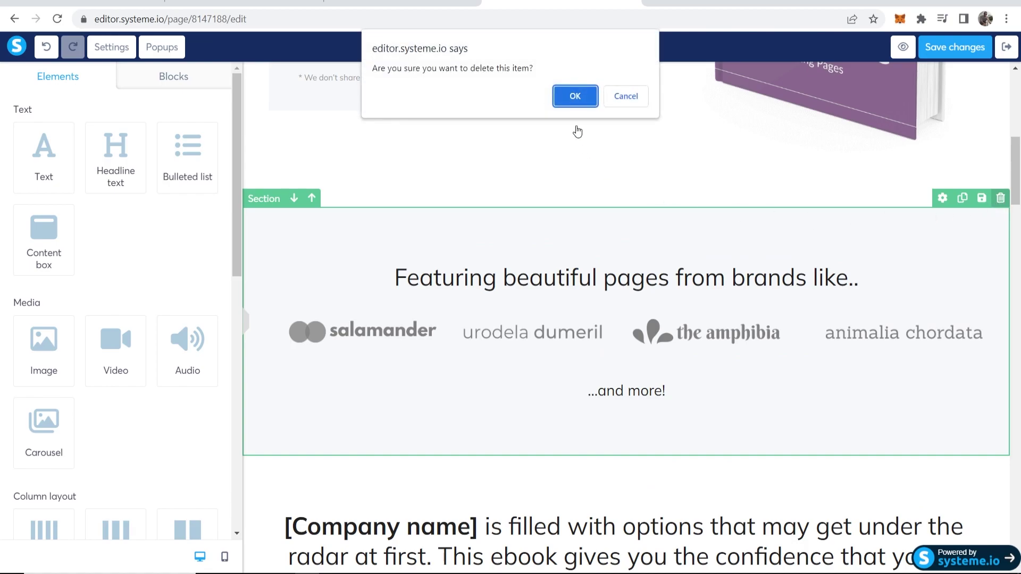
click(632, 97)
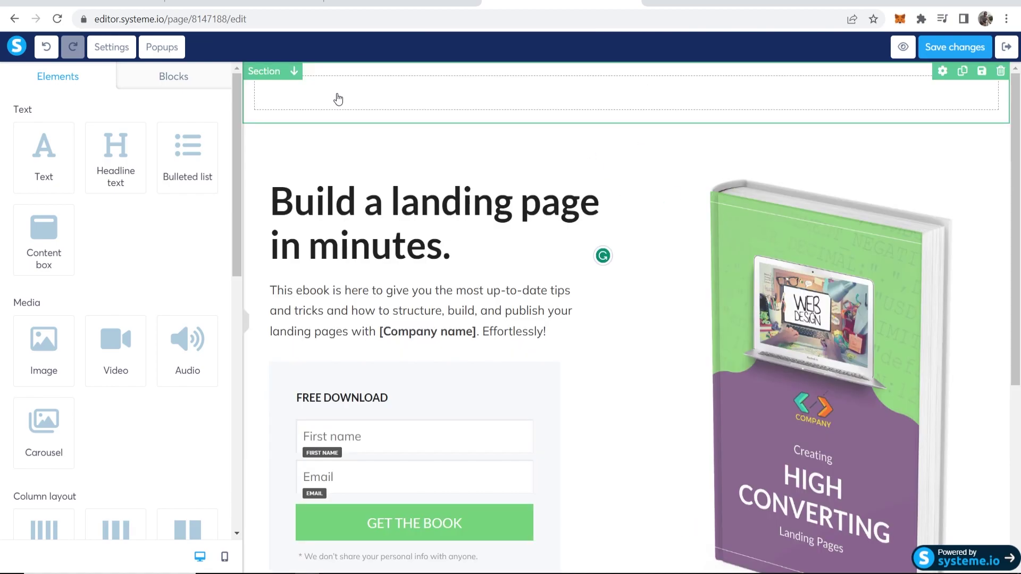
click(597, 119)
click(1000, 71)
click(565, 95)
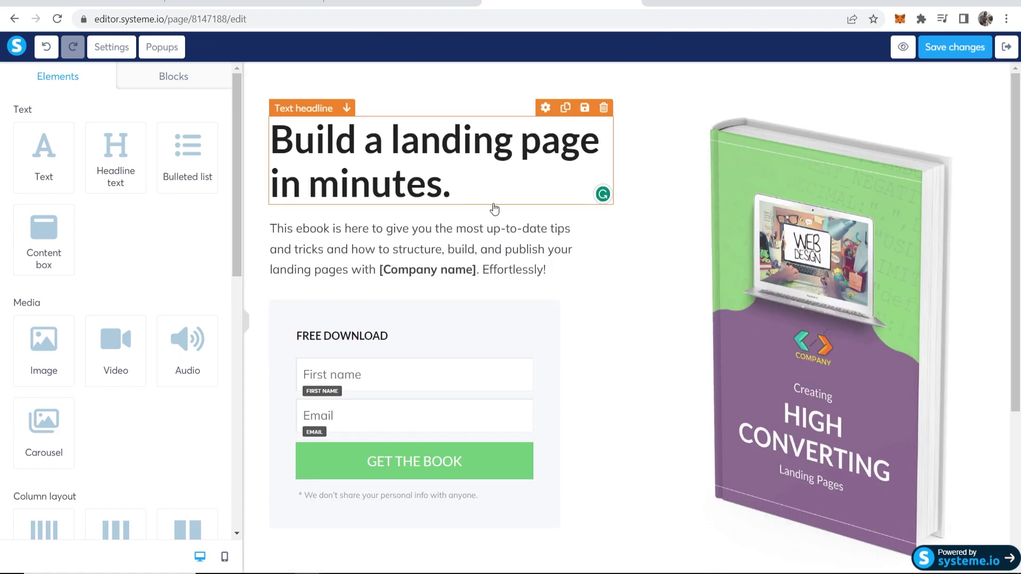
Rewrite the headline to 'Learn how to make truly passive income with simple YouTube videos.'.
click(457, 189)
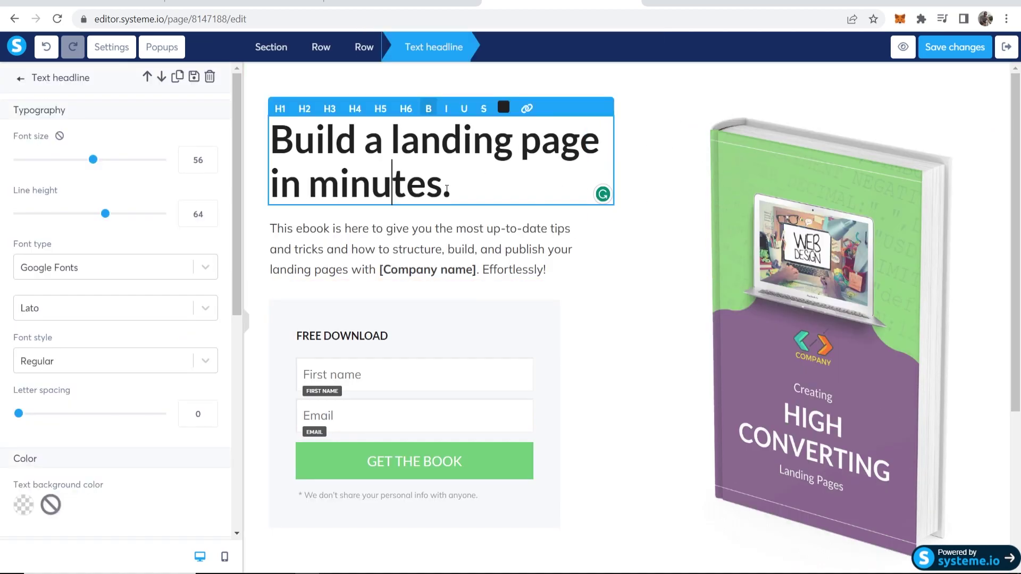
drag(463, 192, 322, 141)
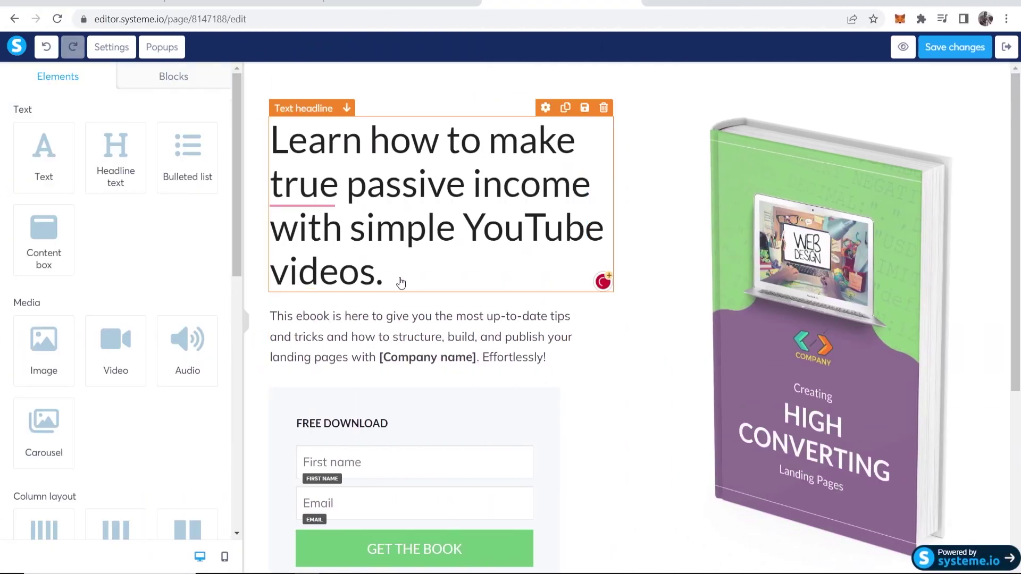
click(398, 280)
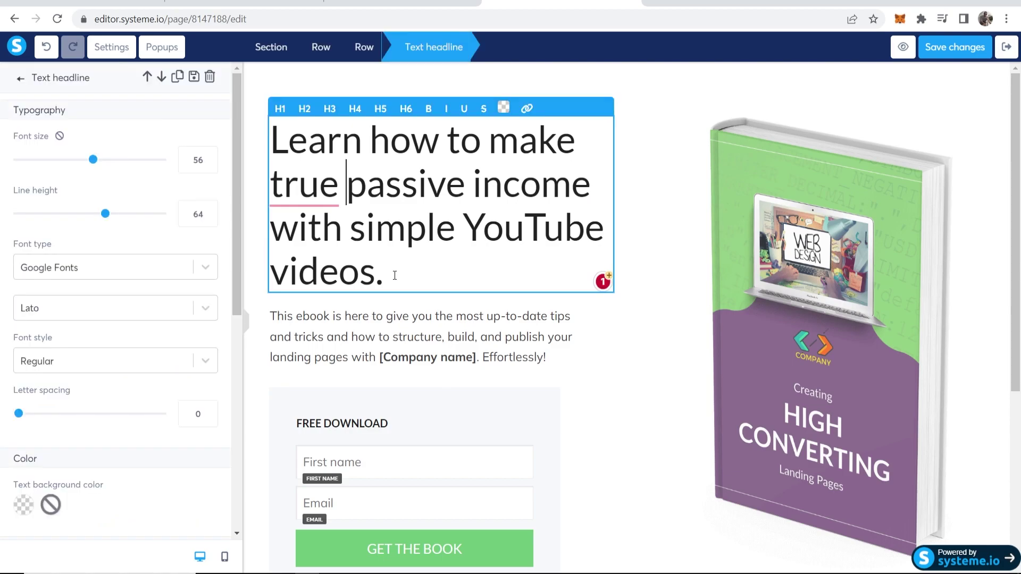
mouse_move(304, 187)
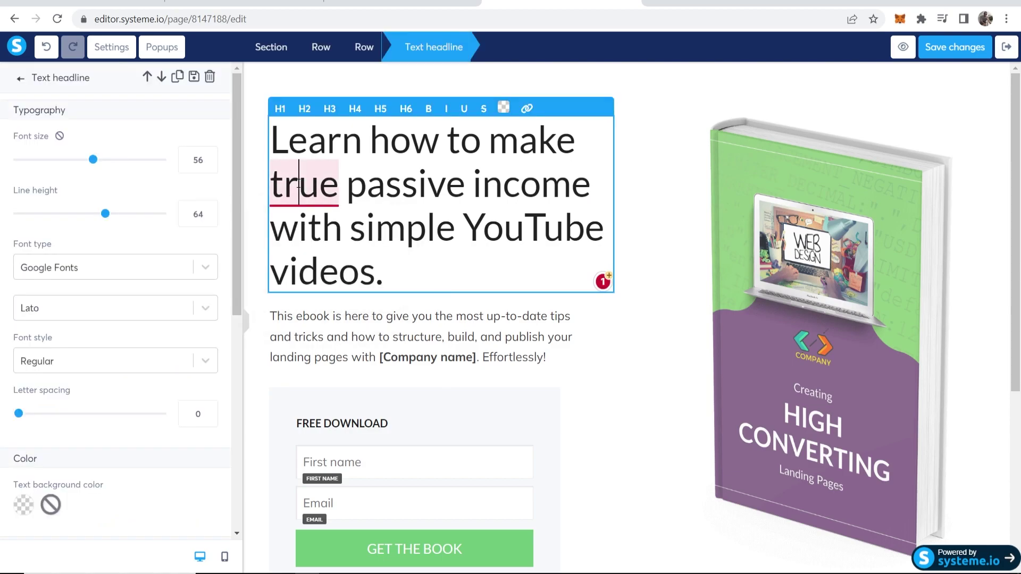
mouse_move(299, 186)
click(287, 235)
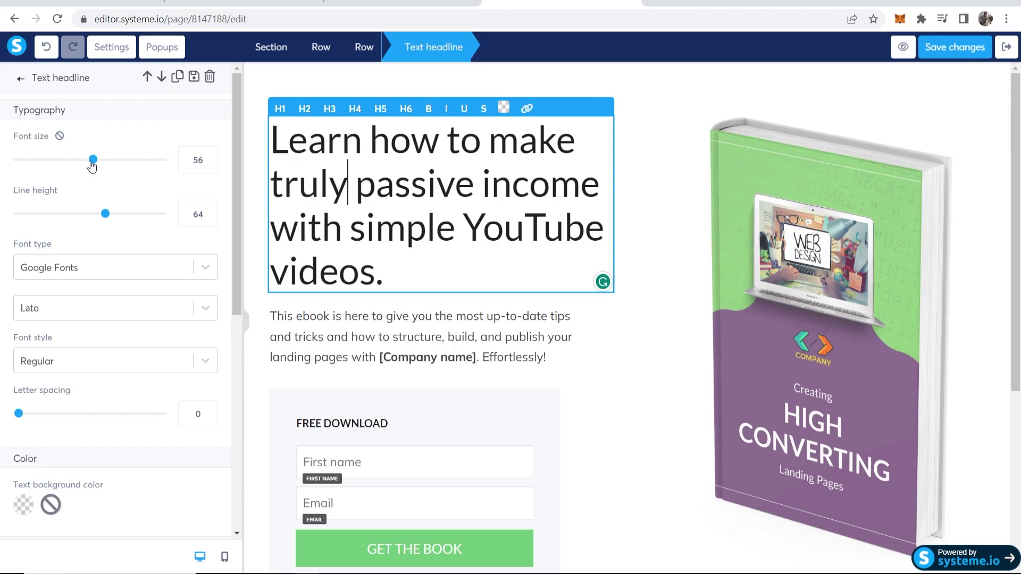
Adjust the headline's font size and line height with the sliders.
mouse_move(94, 160)
mouse_down()
mouse_move(63, 167)
mouse_move(78, 167)
mouse_up()
drag(105, 213, 94, 218)
drag(79, 165, 94, 160)
drag(93, 214, 98, 213)
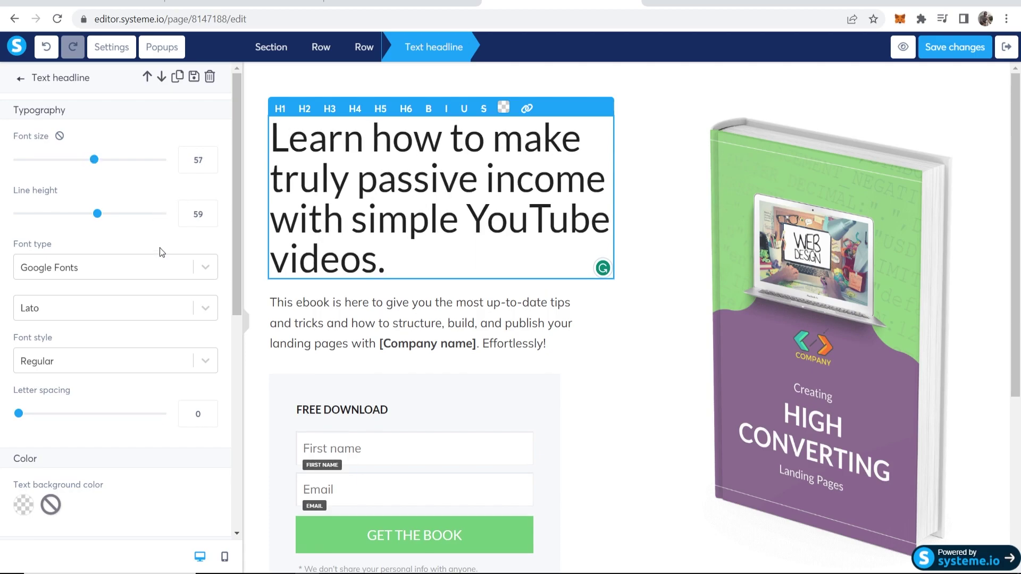
Set the headline font to Trebuchet MS from the Web Safe Fonts list.
click(147, 268)
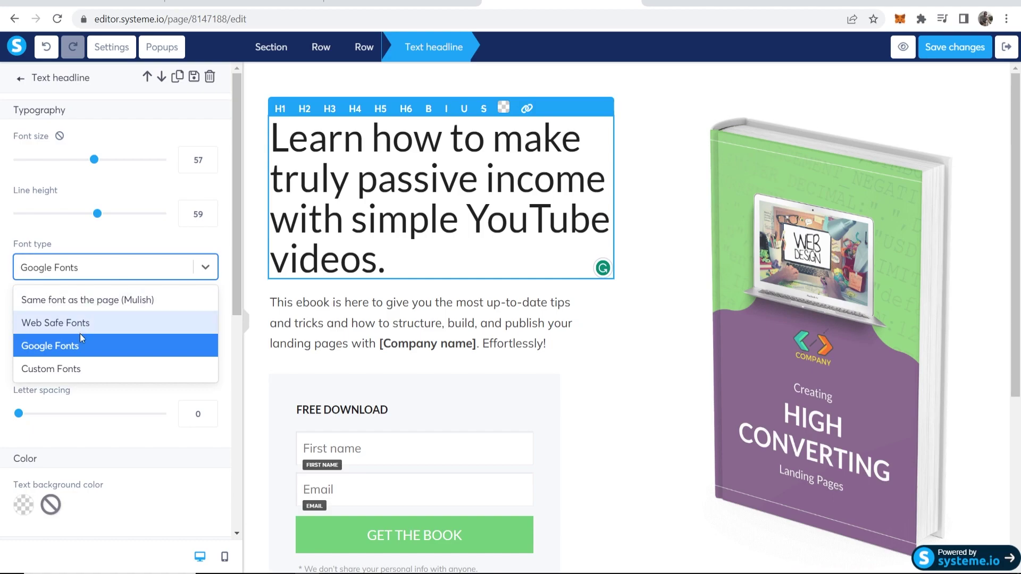
click(71, 365)
click(61, 315)
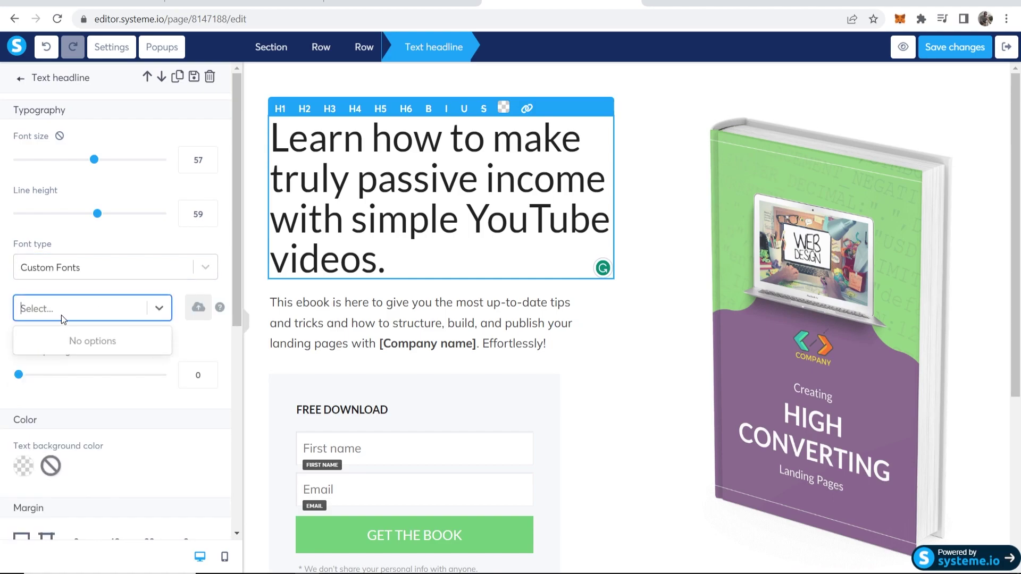
click(106, 268)
click(104, 319)
click(99, 311)
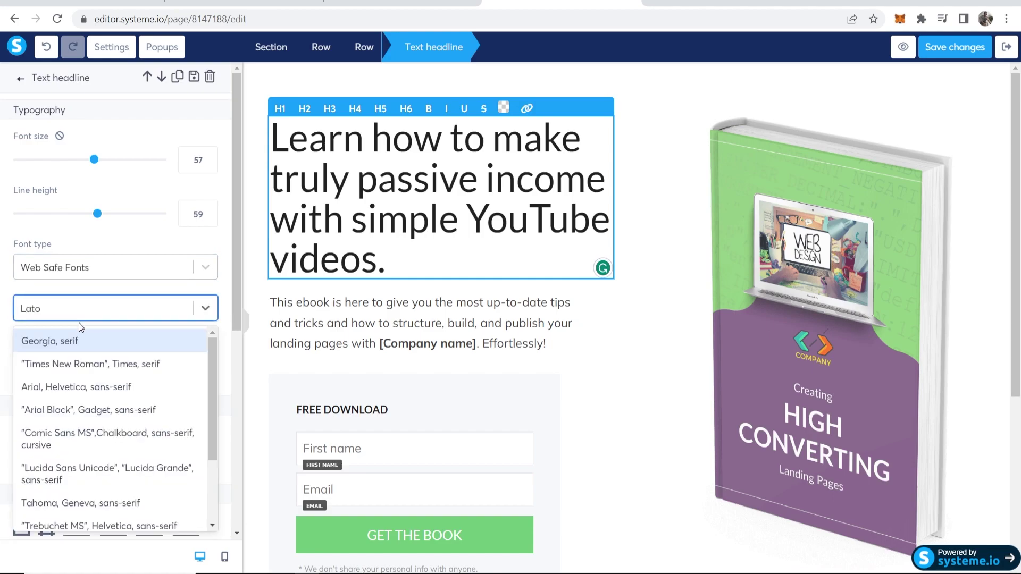
scroll(80, 343, down, 2)
scroll(86, 430, down, 1)
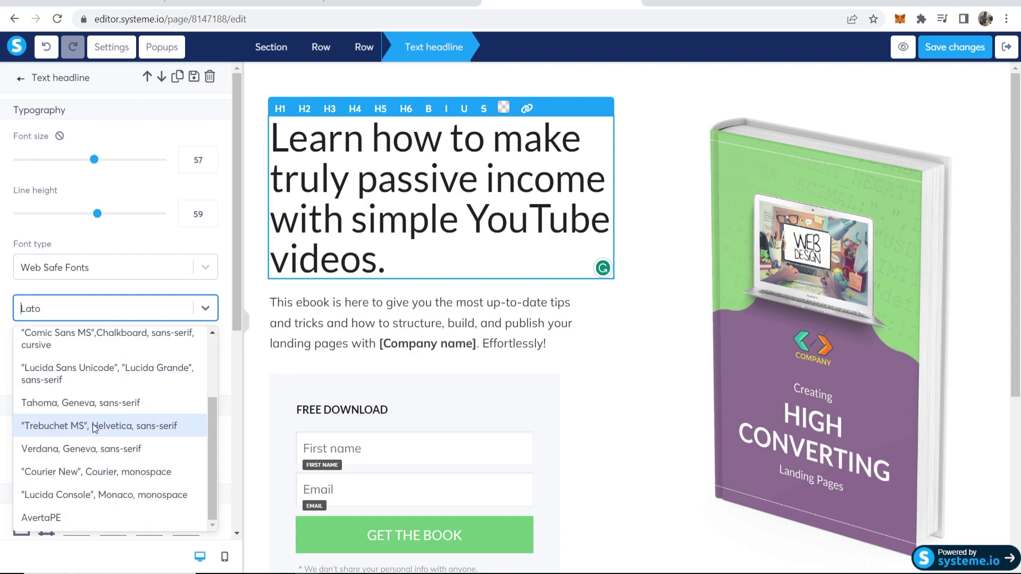
click(99, 426)
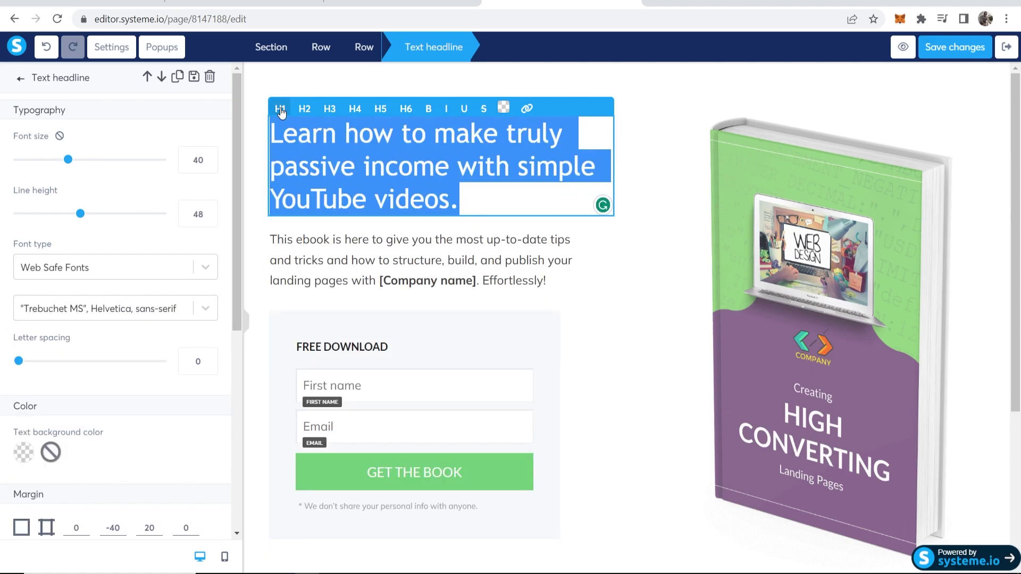
click(657, 401)
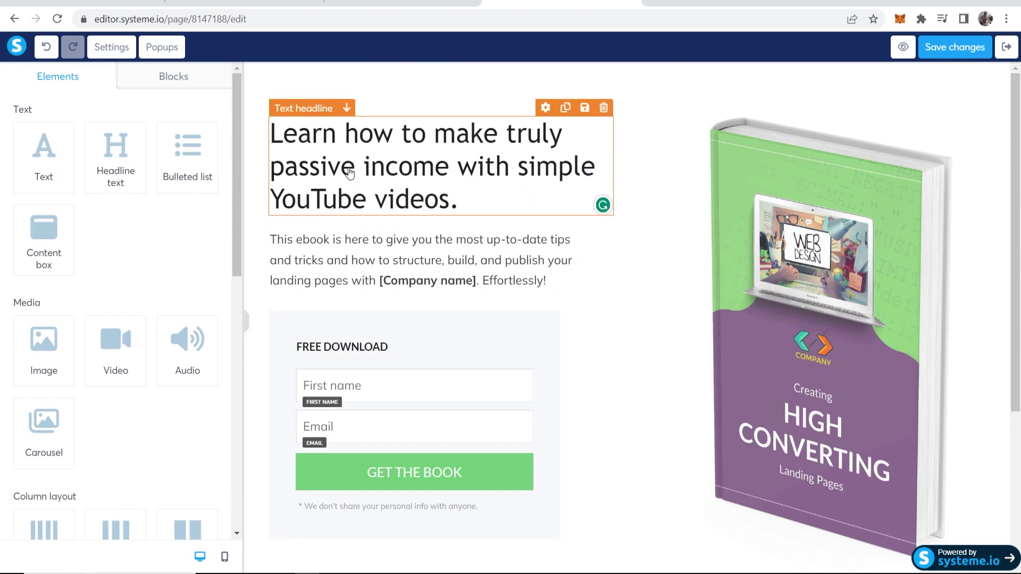
Replace the description paragraph with the pasted ebook download pitch.
double_click(491, 283)
click(551, 276)
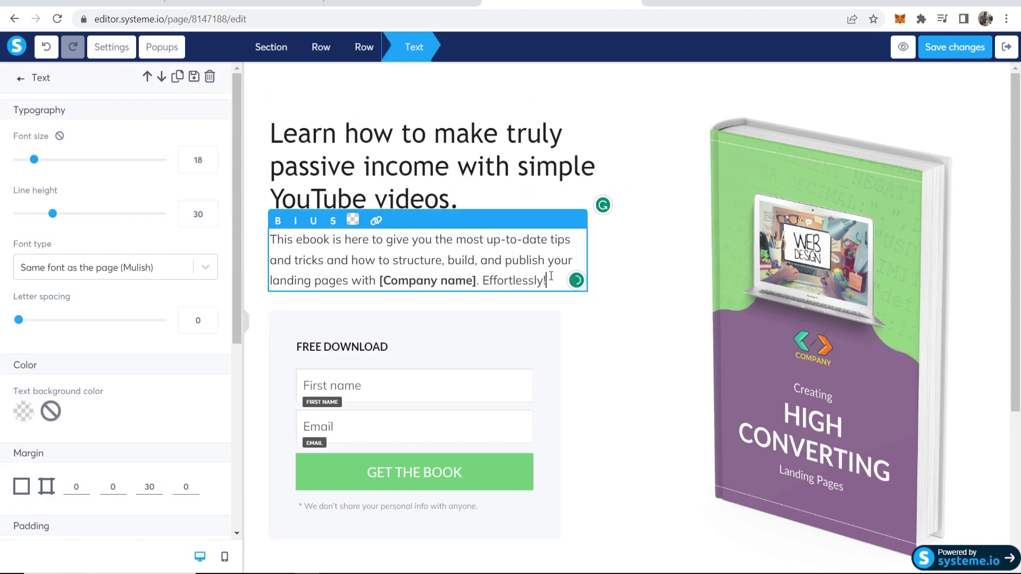
click(625, 276)
double_click(492, 260)
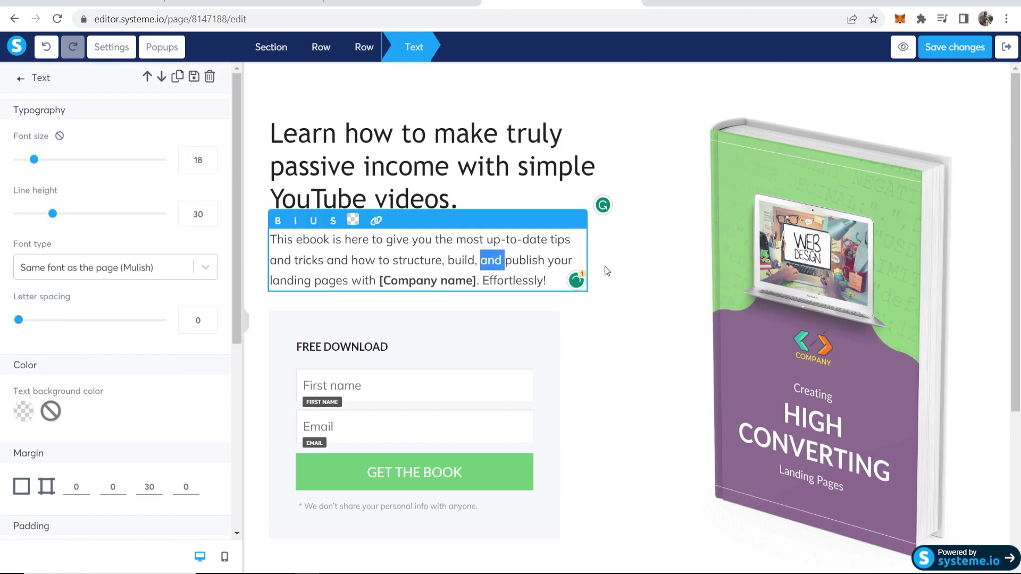
key(ctrl+a)
text(Download this ebook to learn the blueprint that makes me thousands of dollars per month on complete autopilot.)
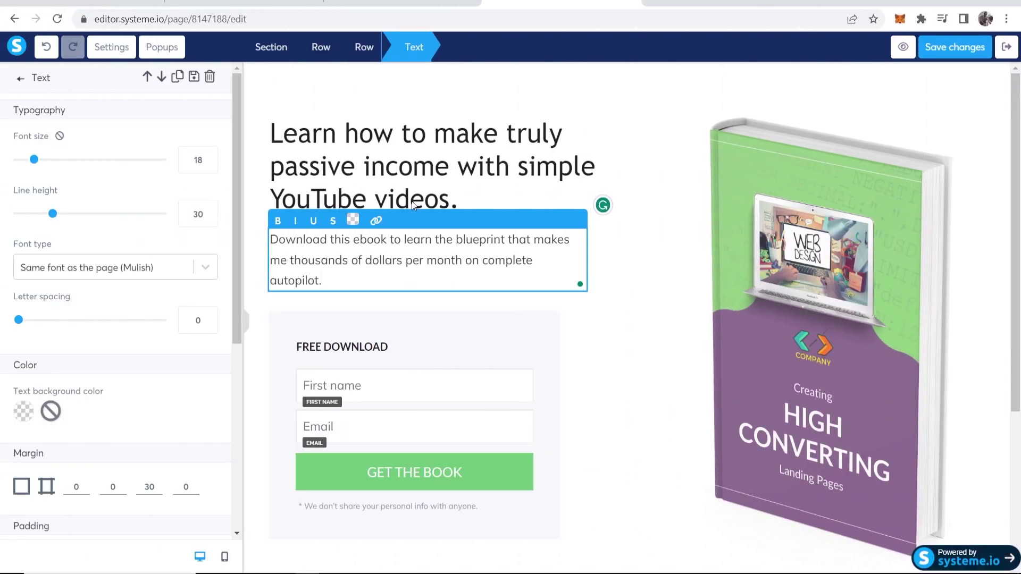
click(636, 269)
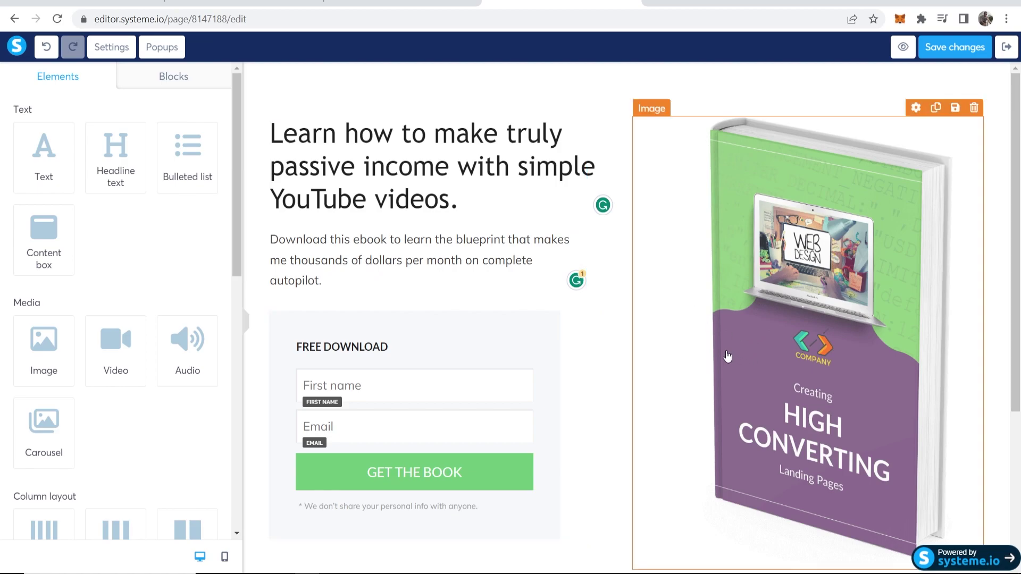
Check the ebook cover image's Open URL click action and upload dialog, leaving it unchanged.
click(849, 220)
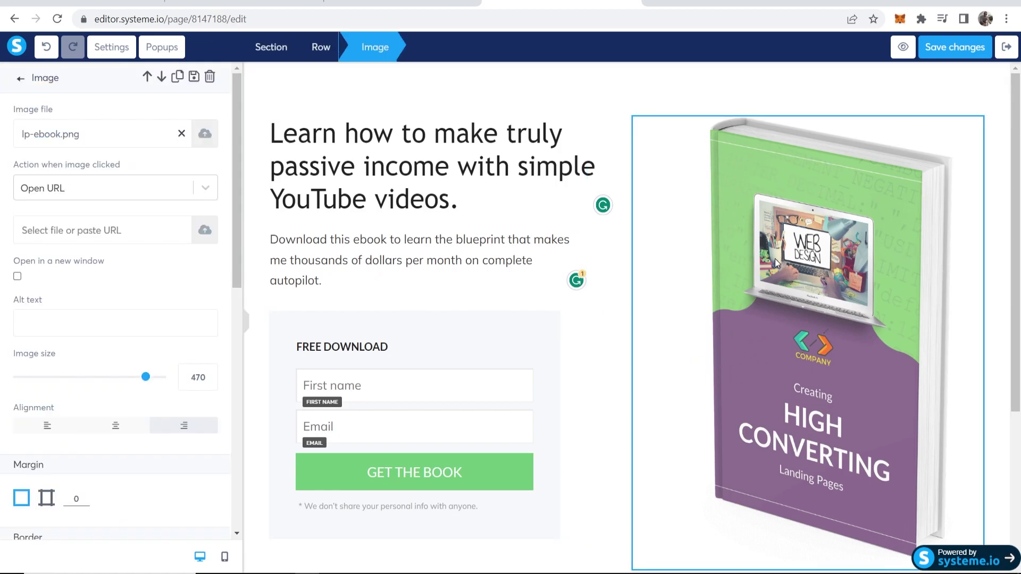
click(66, 186)
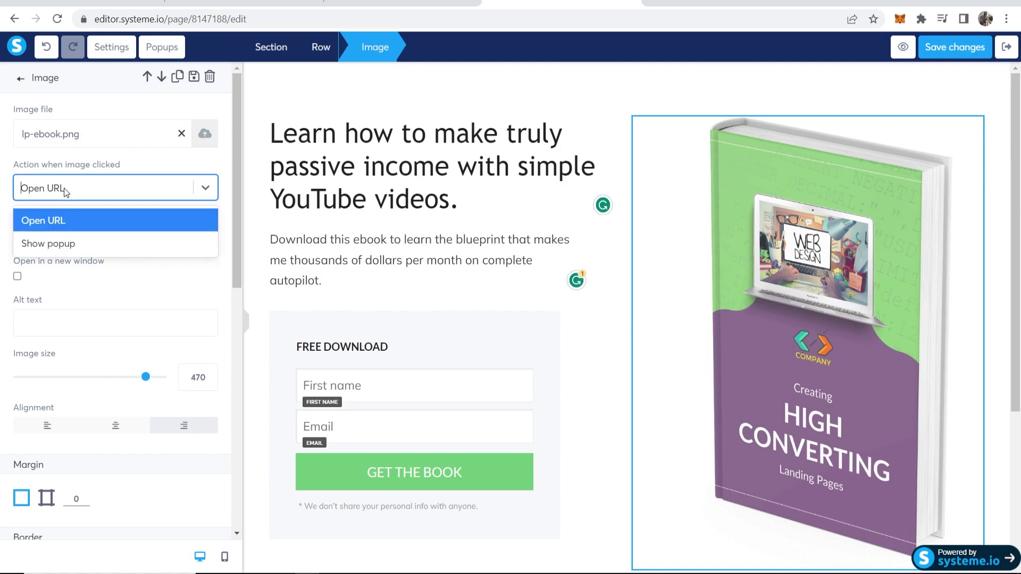
click(64, 187)
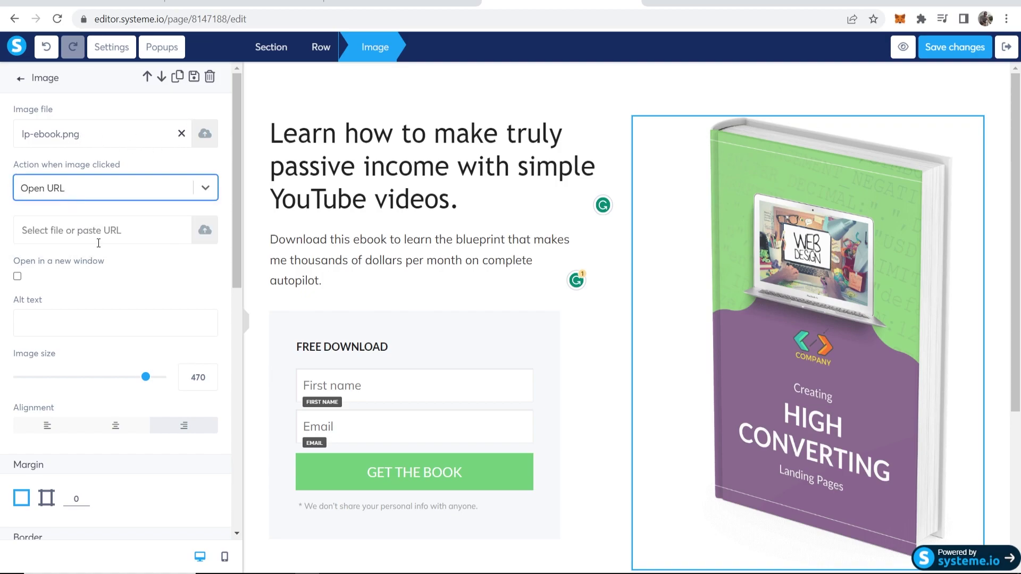
click(204, 231)
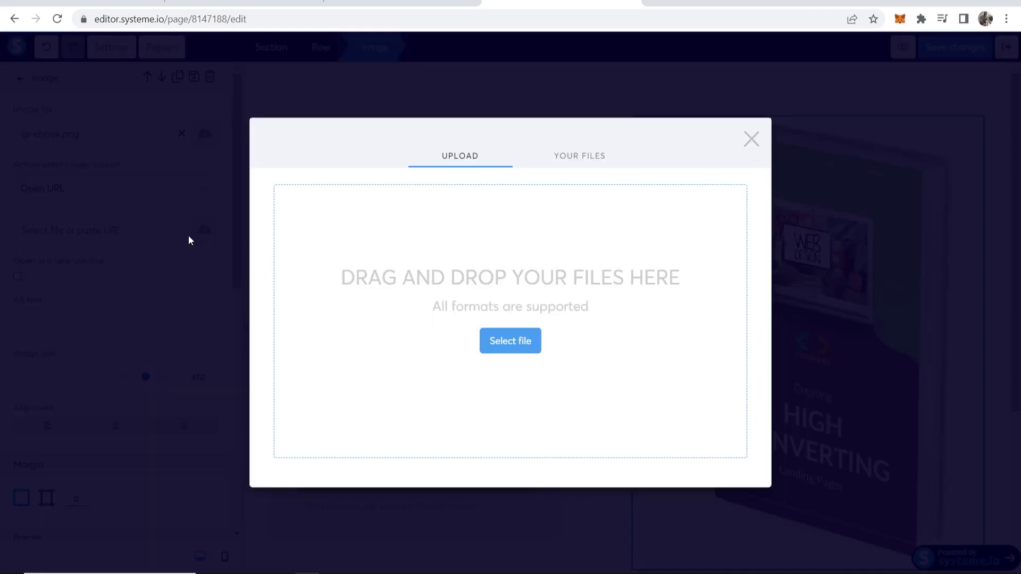
click(751, 139)
click(668, 67)
scroll(654, 328, down, 4)
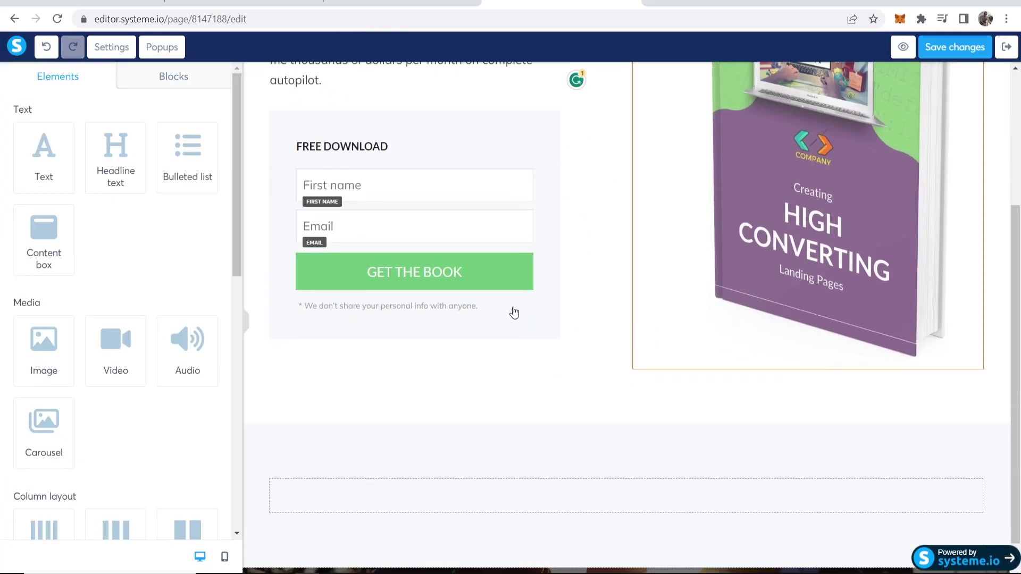
scroll(512, 312, up, 2)
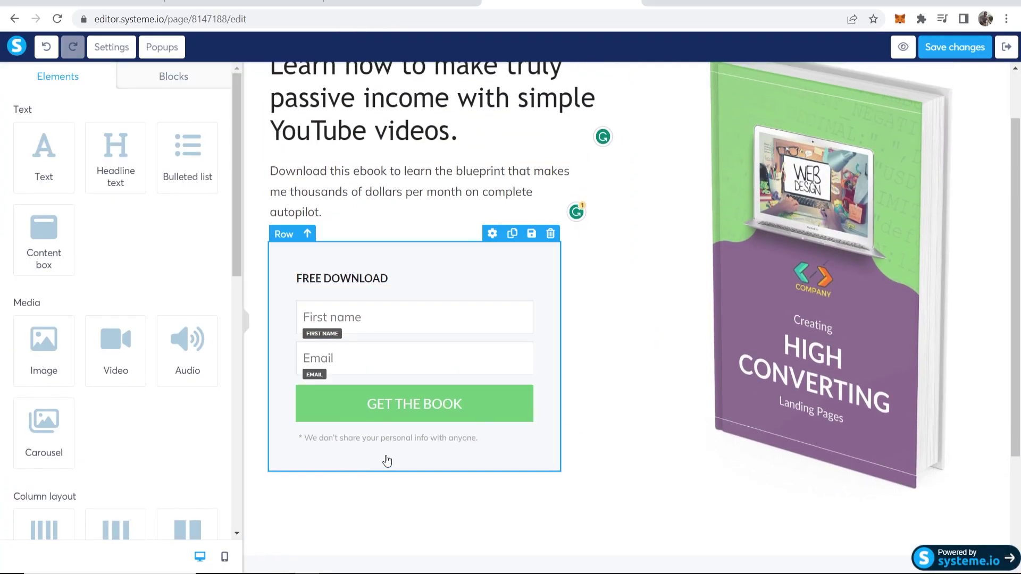
Delete the FREE DOWNLOAD headline above the opt-in form.
click(433, 280)
click(582, 285)
click(408, 290)
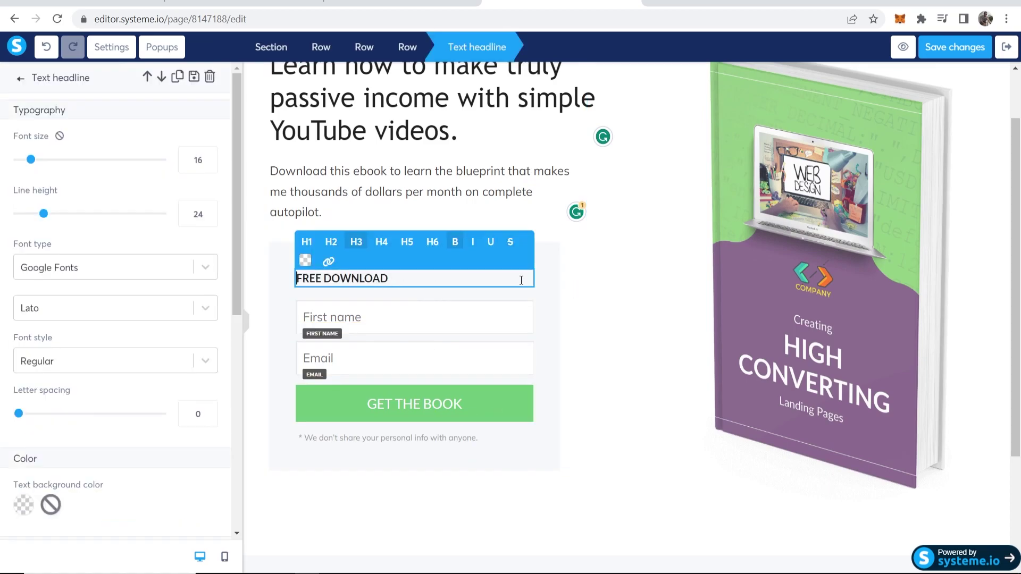
click(531, 280)
click(524, 262)
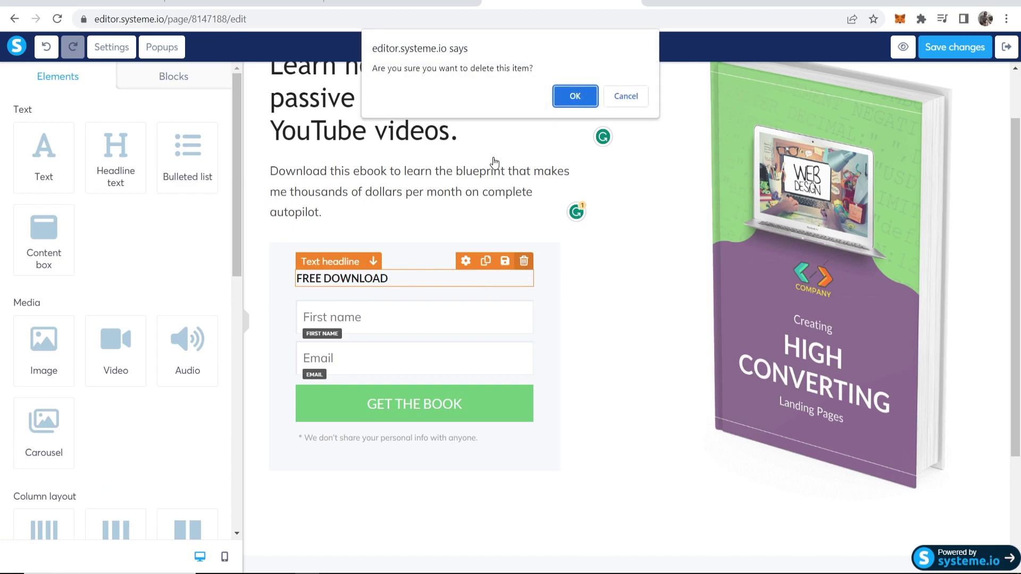
click(575, 96)
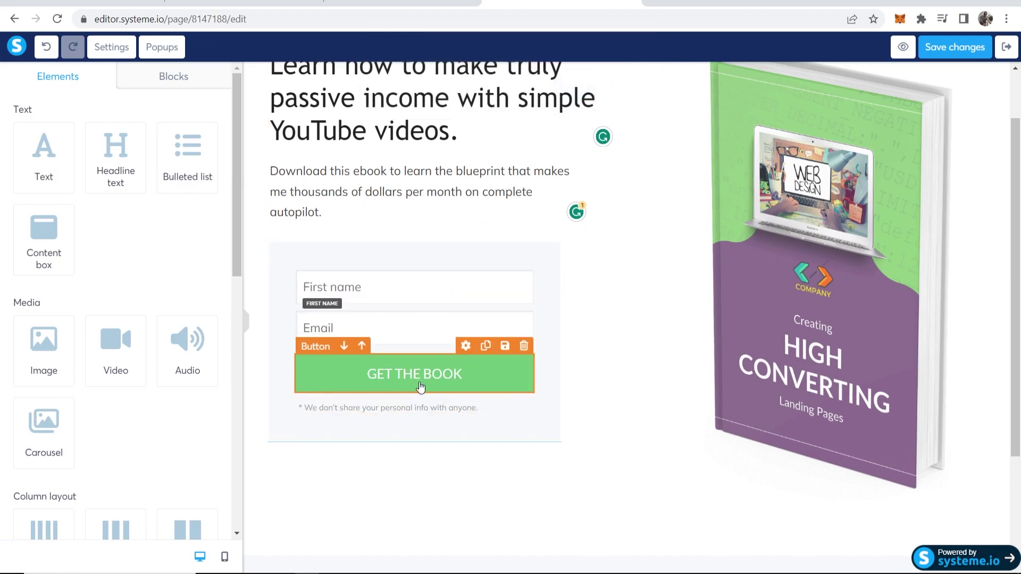
Change the GET THE BOOK button to read FREE DOWNLOAD on a bright red background.
click(446, 387)
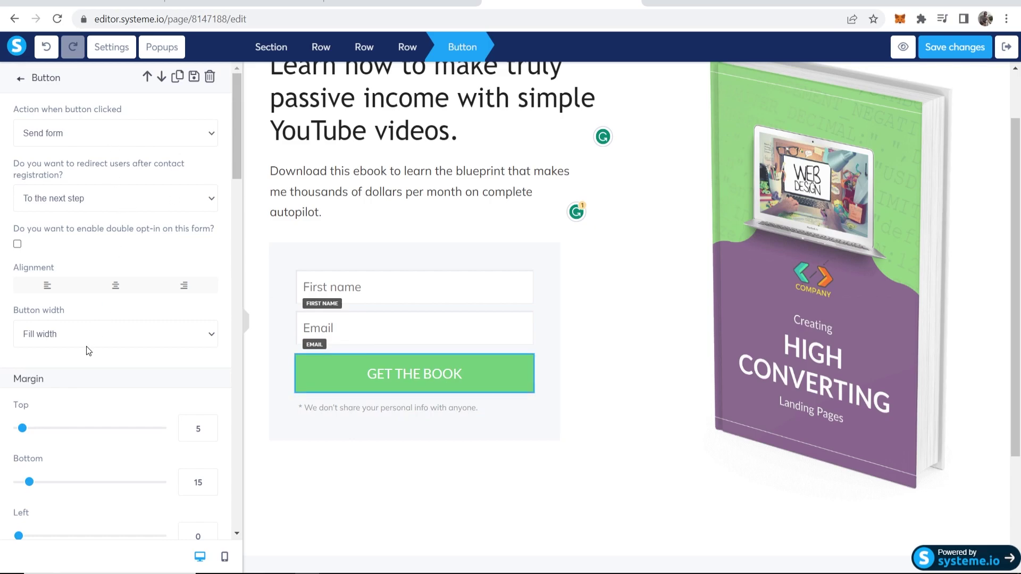
scroll(107, 347, down, 8)
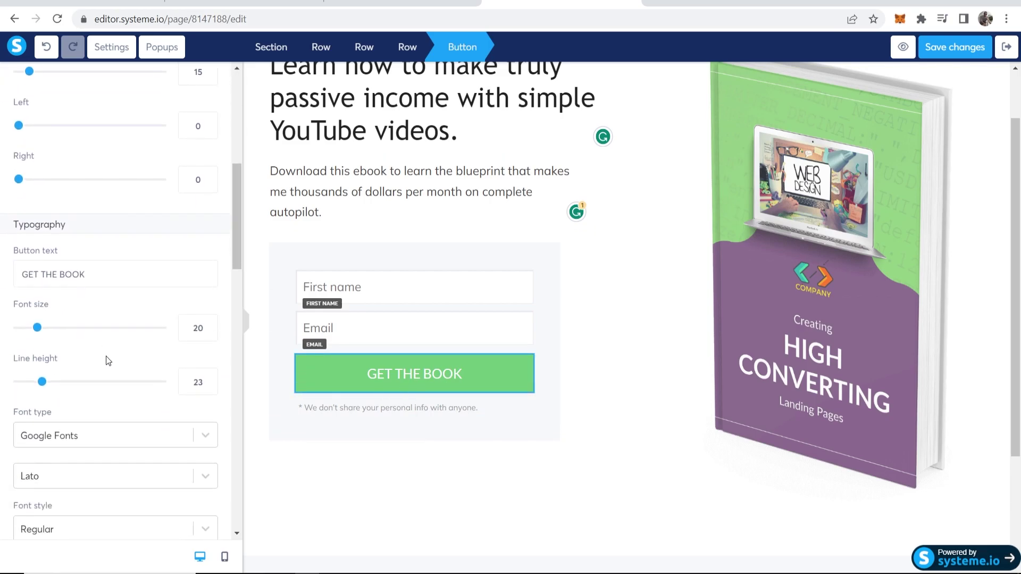
drag(123, 272, 2, 281)
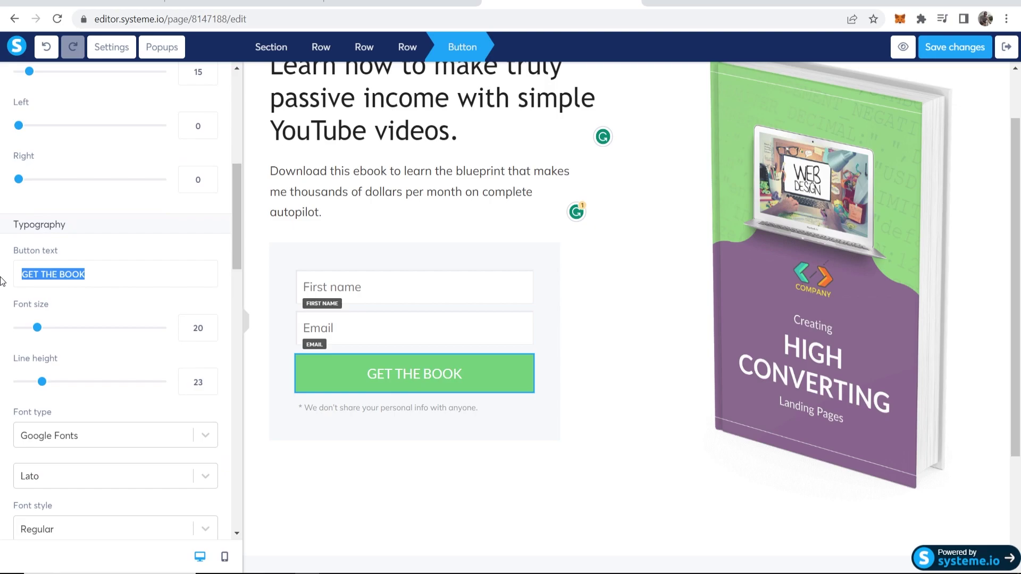
text(FREE DOWNL)
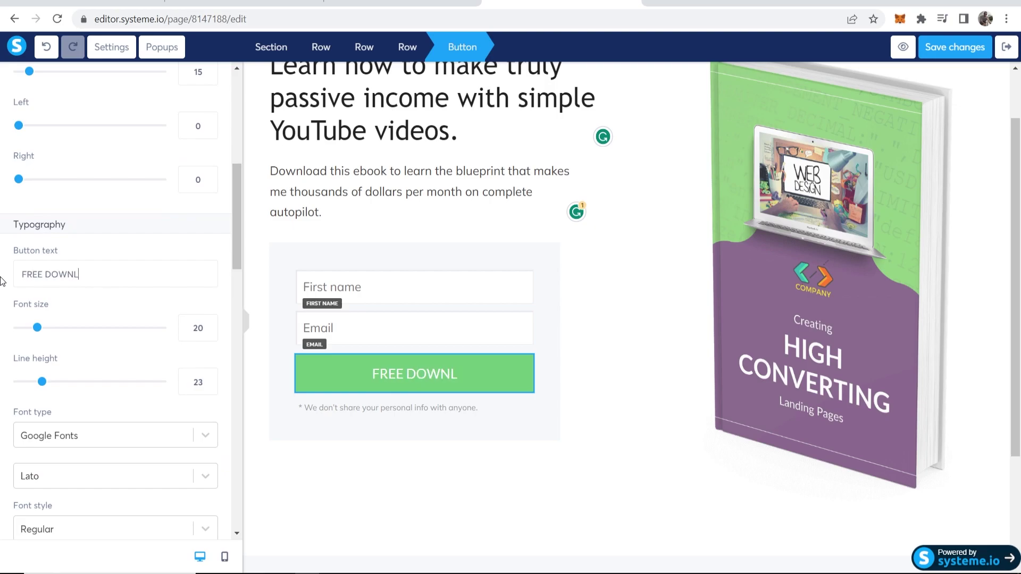
text(OAD)
scroll(169, 367, down, 8)
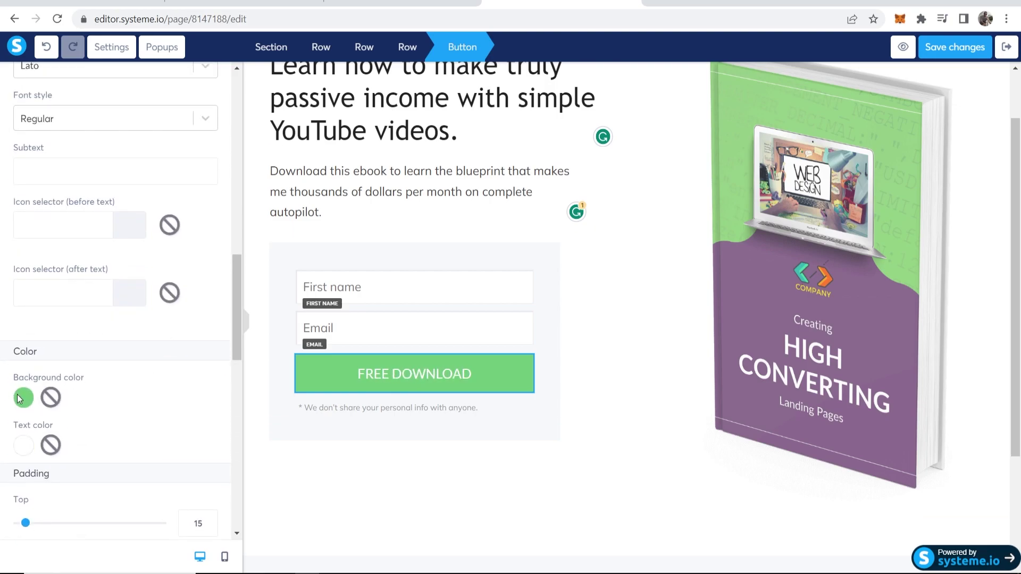
click(20, 400)
drag(184, 489, 200, 490)
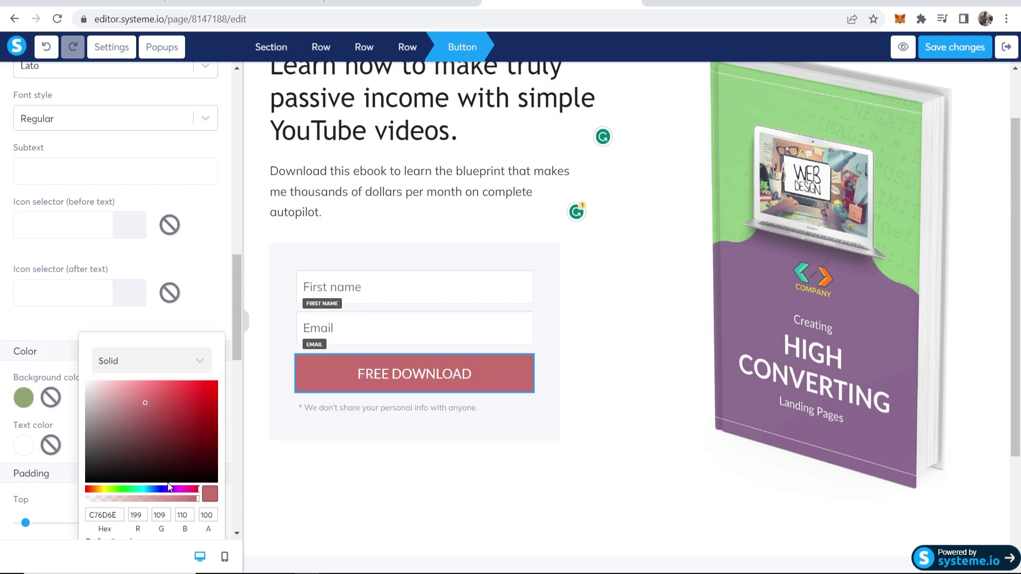
click(215, 383)
click(631, 401)
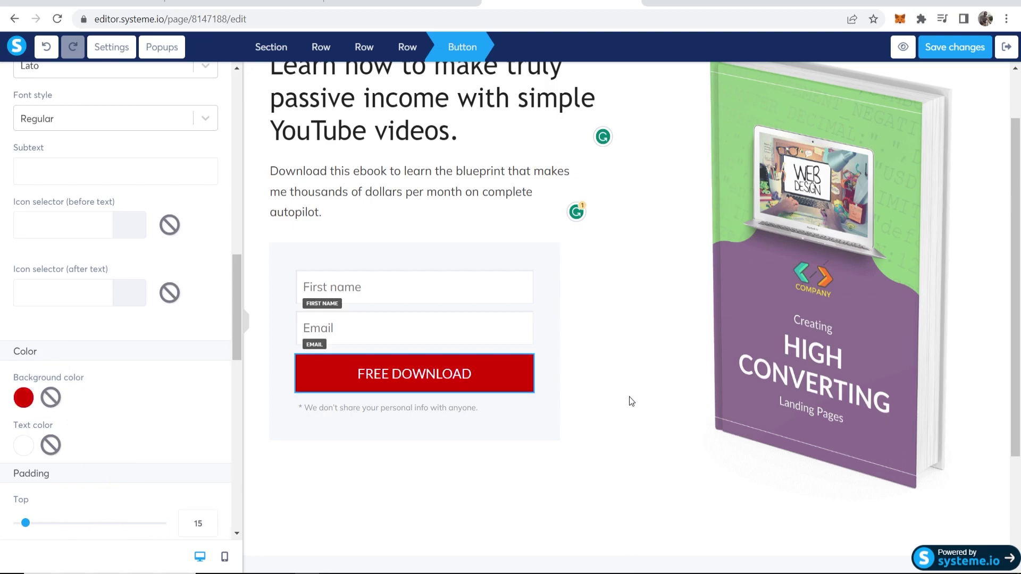
click(618, 390)
scroll(585, 468, up, 1)
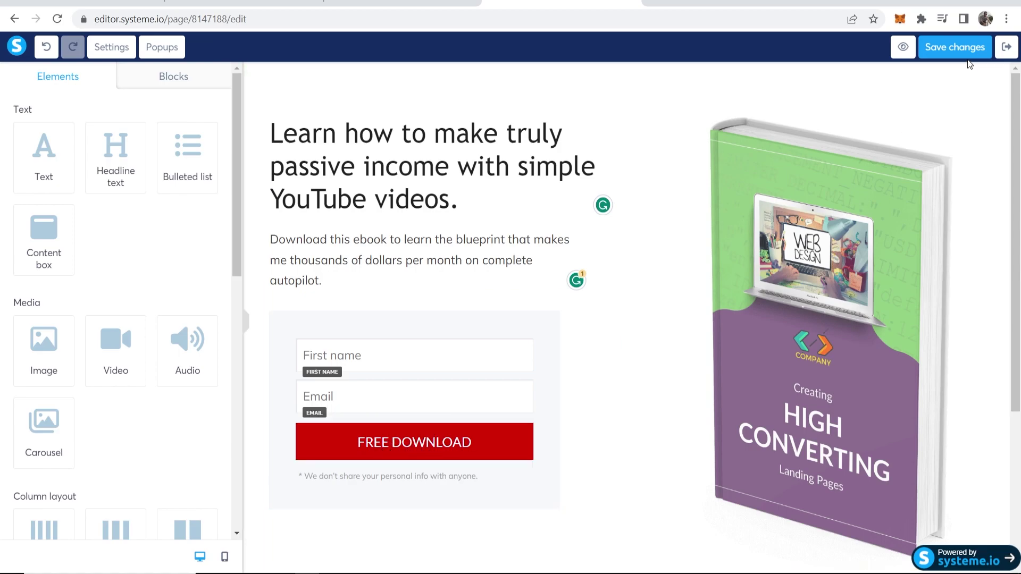
Save the squeeze page changes and go to the funnel's Thank You step.
click(956, 48)
click(1007, 47)
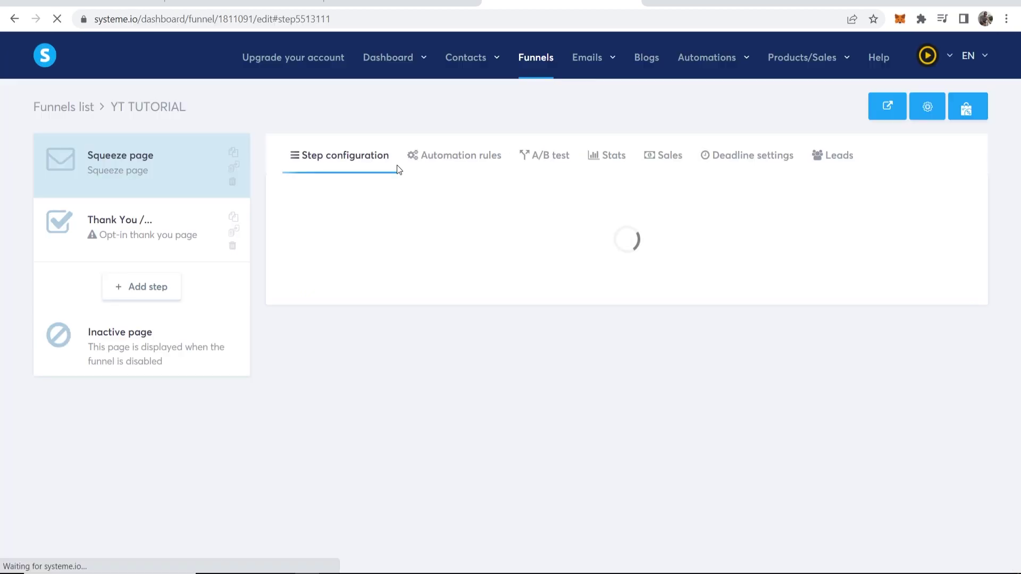
click(100, 241)
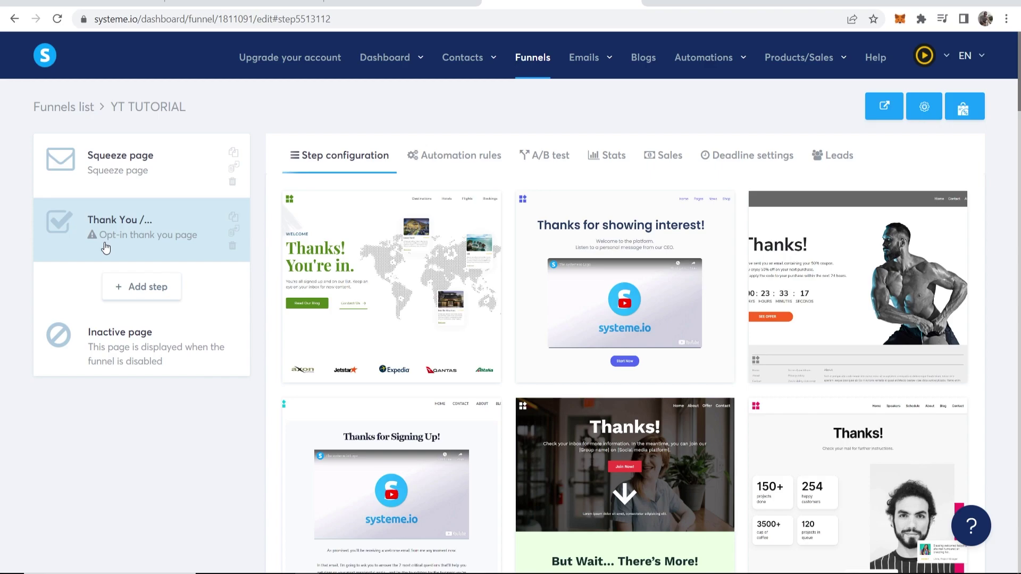
Apply the Thanks! template, drop '/ Download Page' from the step name, and open it for editing.
scroll(515, 222, down, 3)
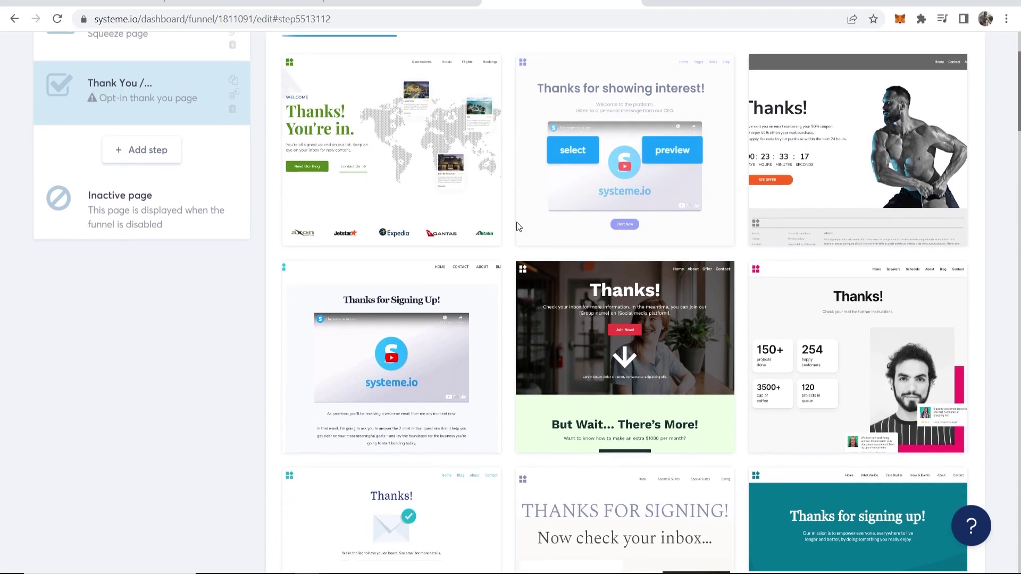
scroll(451, 268, down, 3)
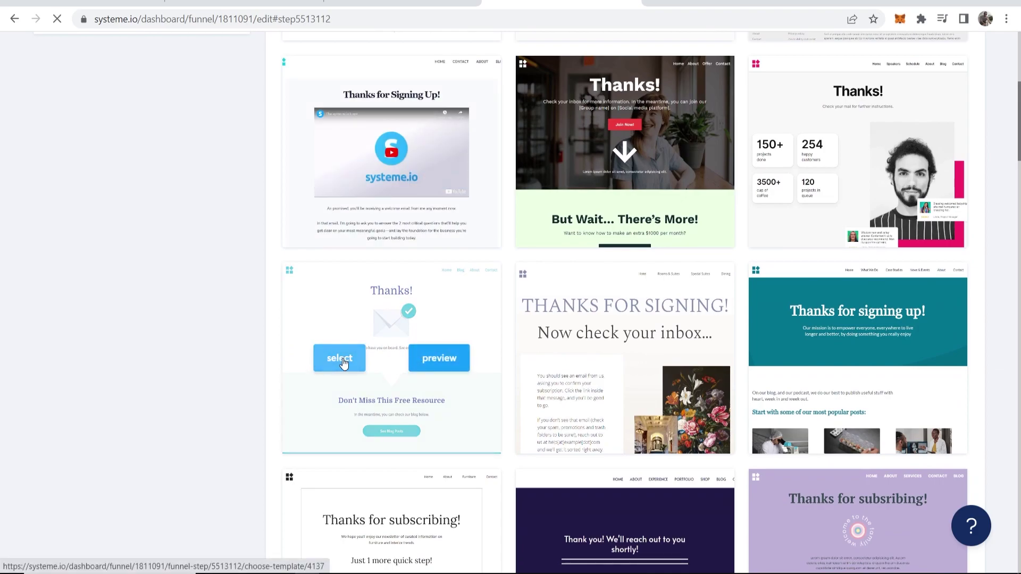
drag(408, 222, 339, 234)
key(BackSpace)
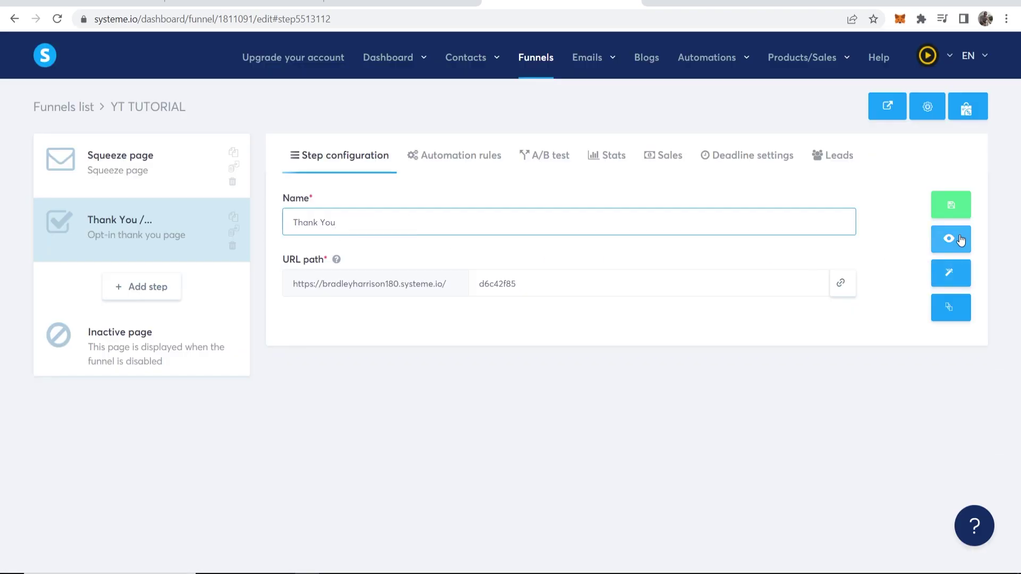
click(954, 281)
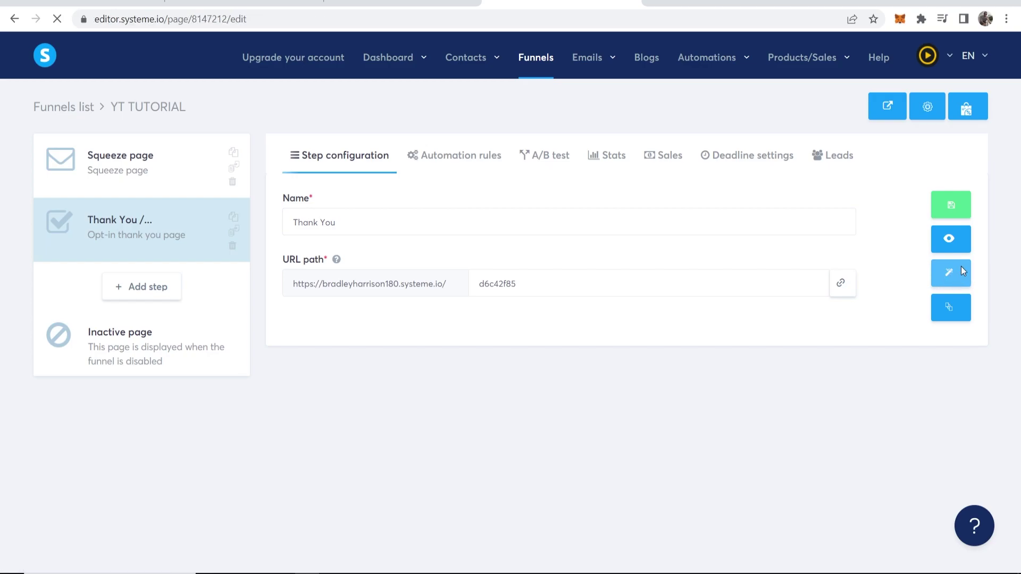
Replace the thank-you paragraph with 'Your ebook will be sent to your email.' and exit the editor.
scroll(671, 311, down, 4)
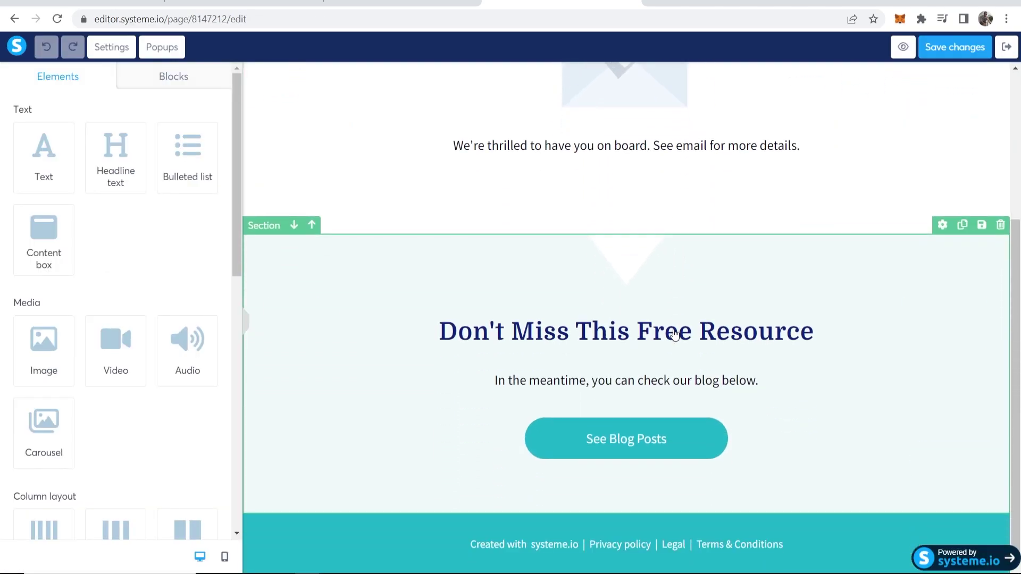
scroll(678, 327, up, 4)
double_click(517, 366)
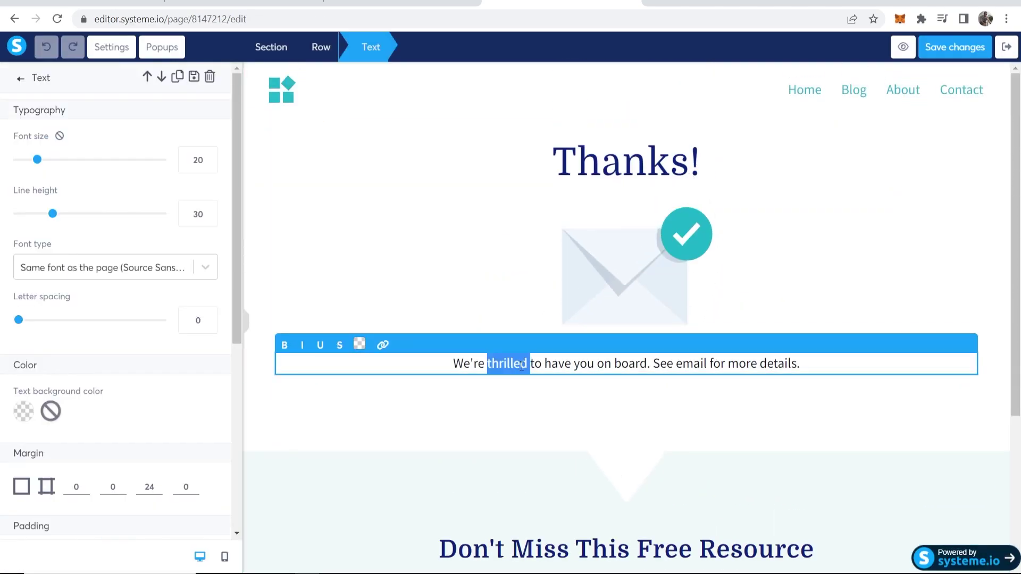
drag(802, 363, 430, 354)
text(Y)
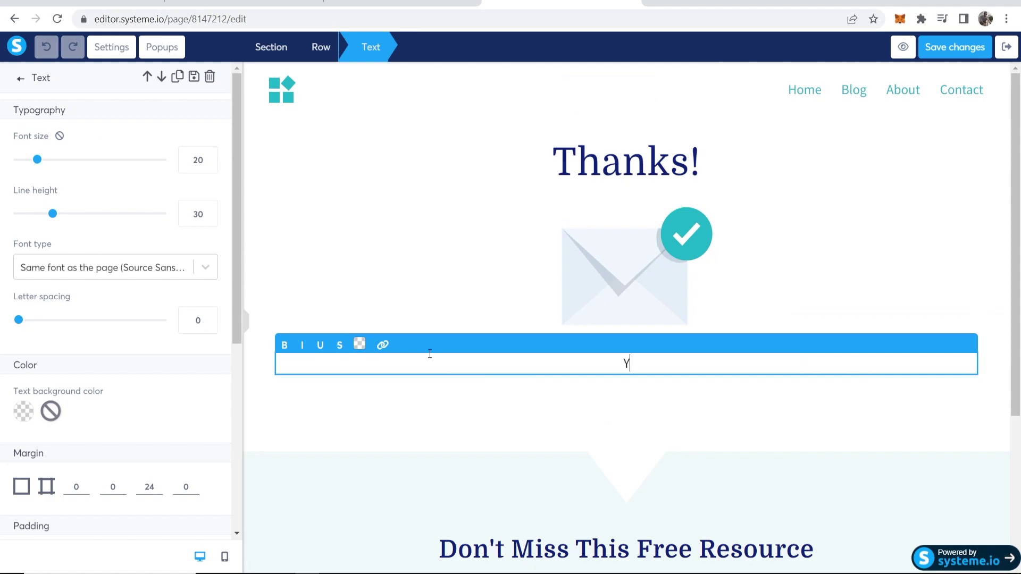
text(our ebook will be sent yo)
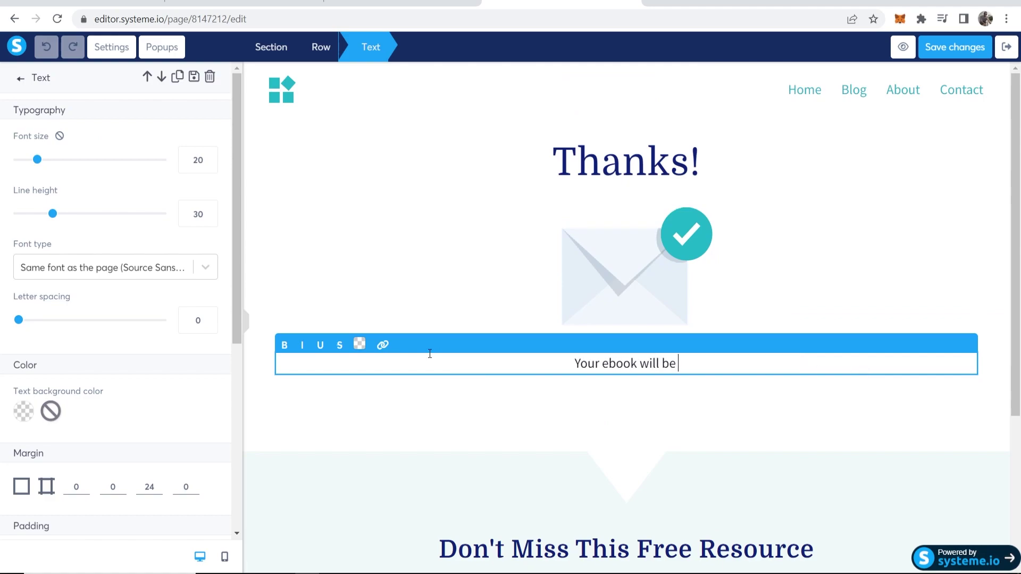
key(BackSpace)
key(BackSpace)
text(to your email.)
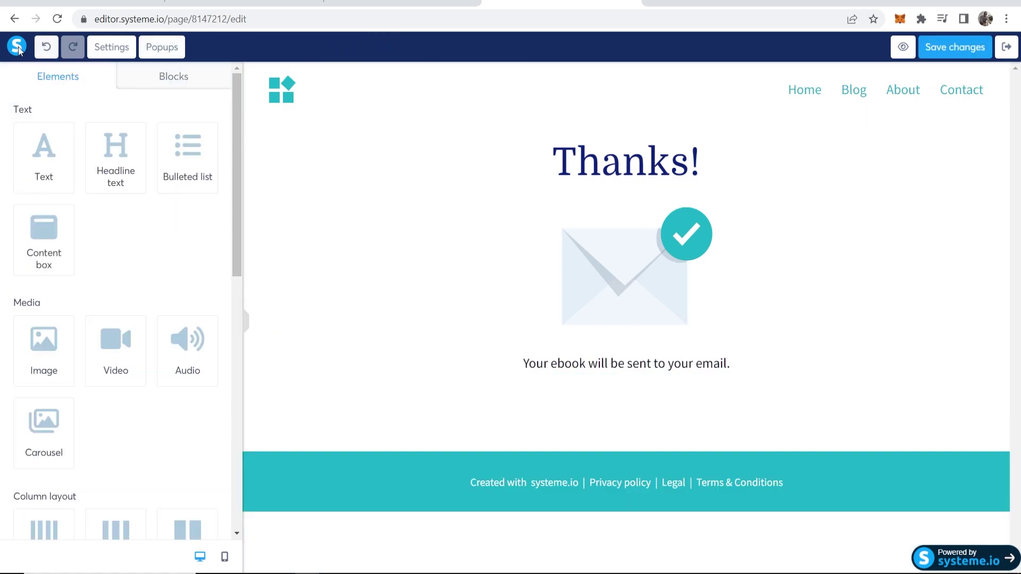
click(1007, 48)
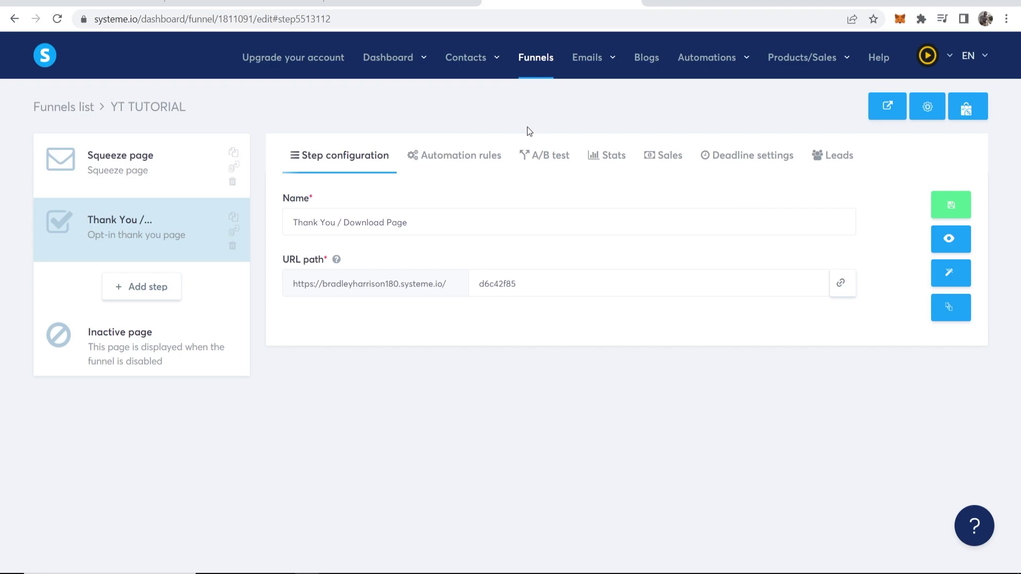
Delete the old YT EXAMPLE campaign from the Campaigns list.
mouse_move(593, 72)
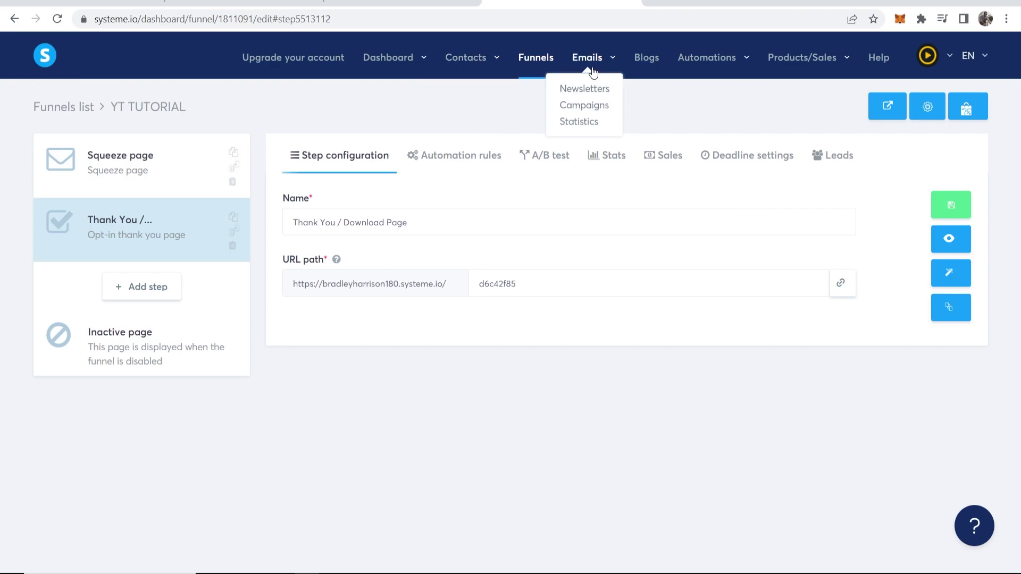
click(573, 107)
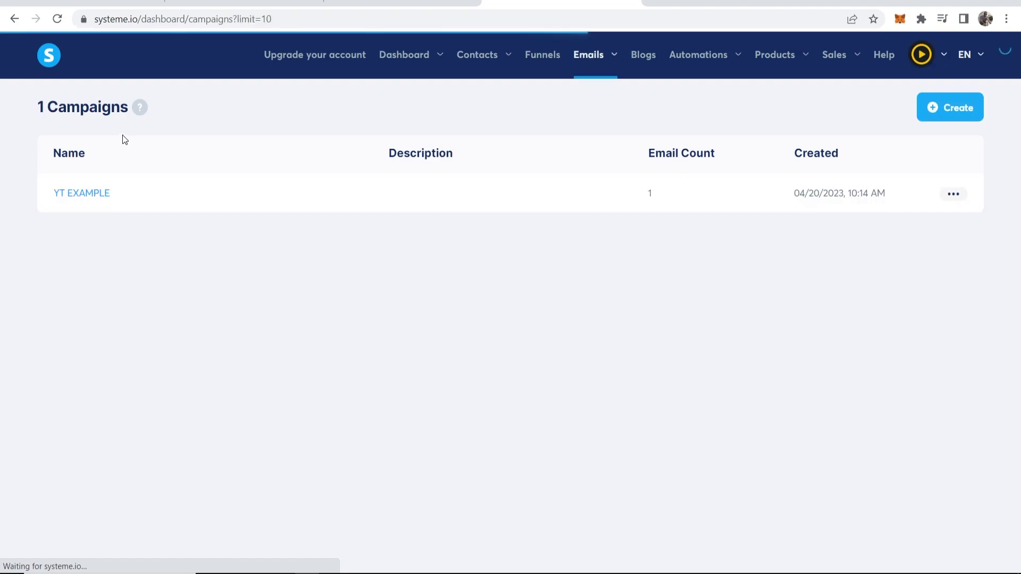
click(953, 193)
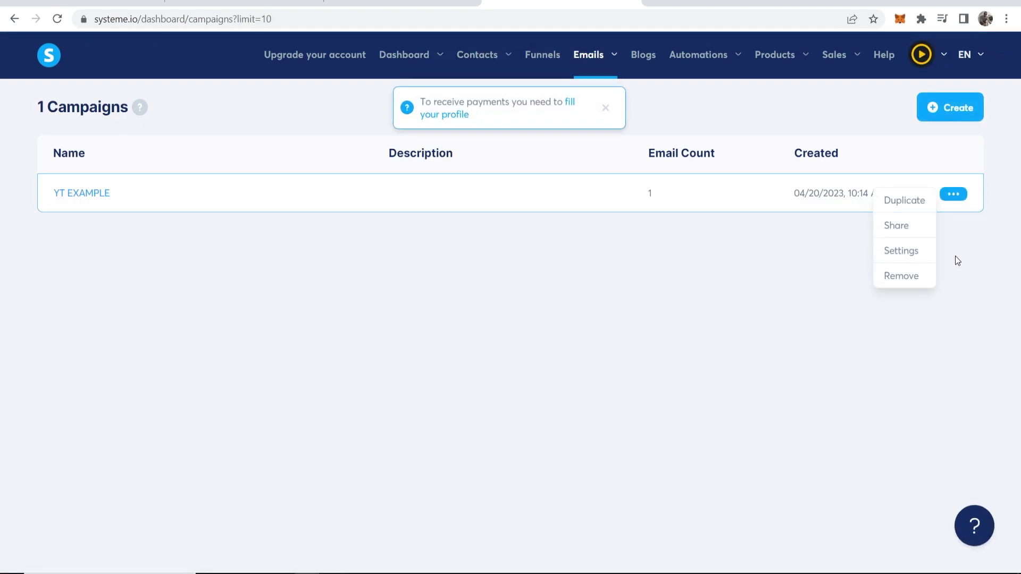
click(909, 286)
click(415, 356)
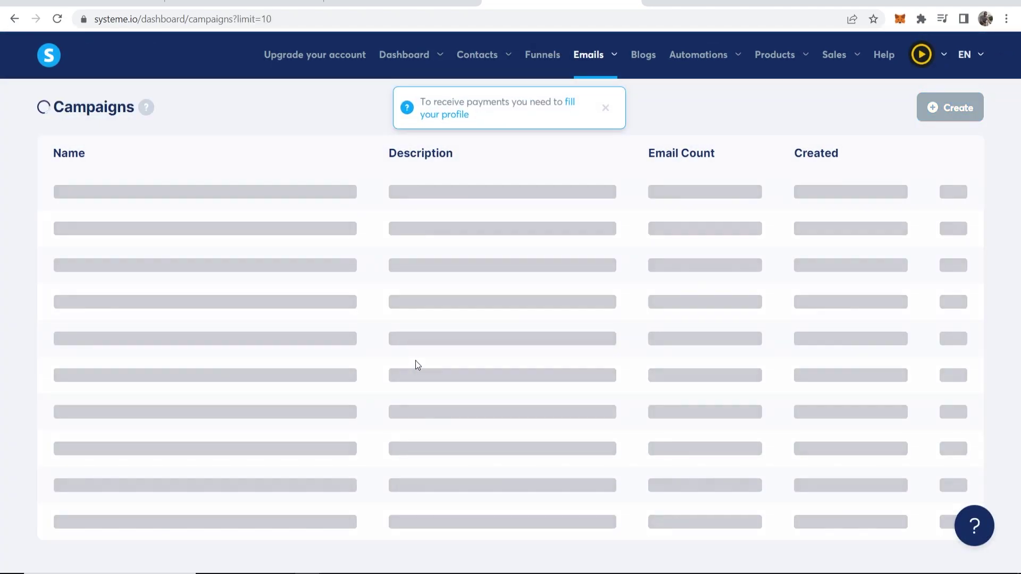
Create and save a new email campaign named 'YT EXAMPLE'.
click(950, 107)
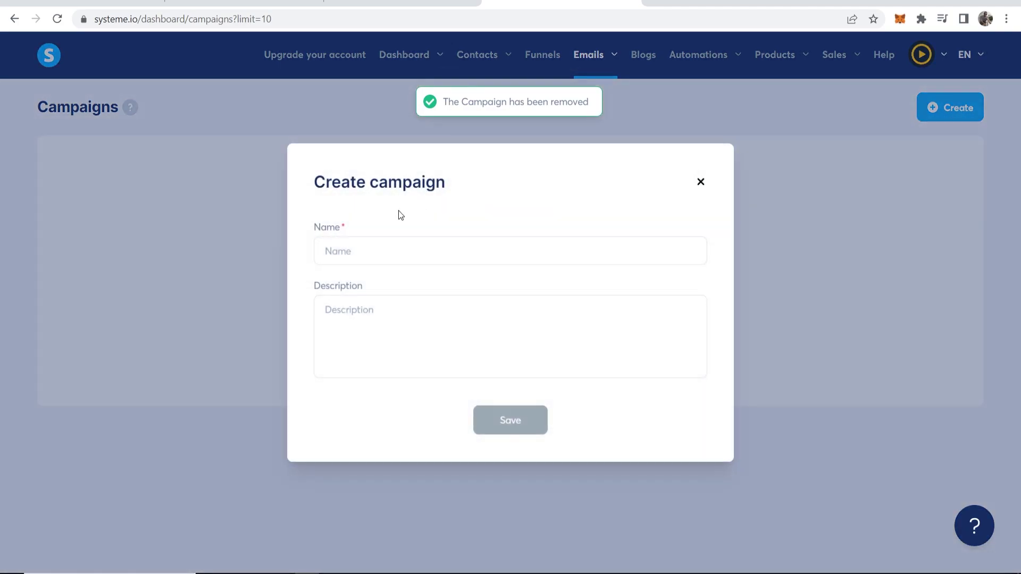
click(360, 243)
text(YT E)
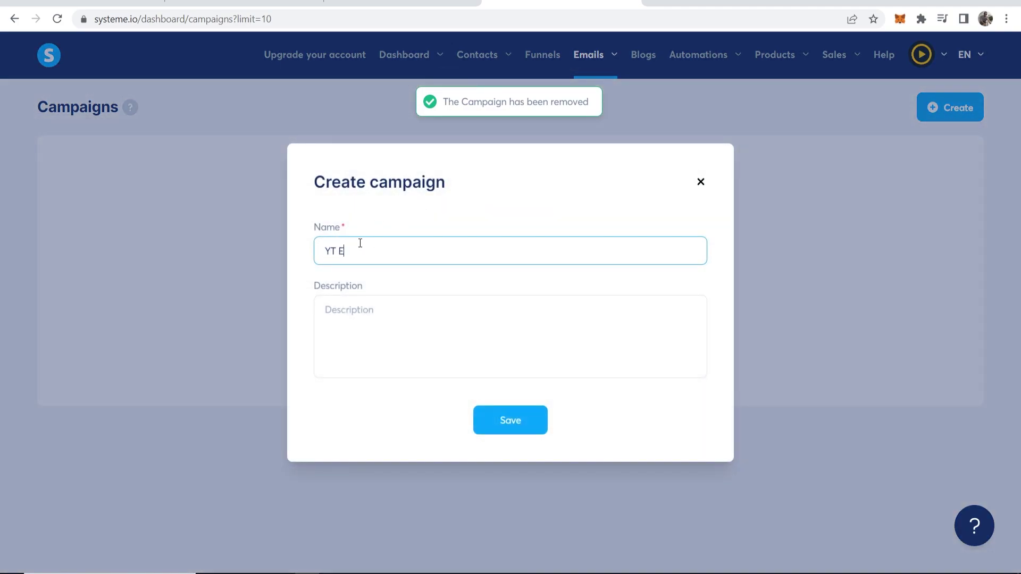
text(XAMPLE)
click(500, 415)
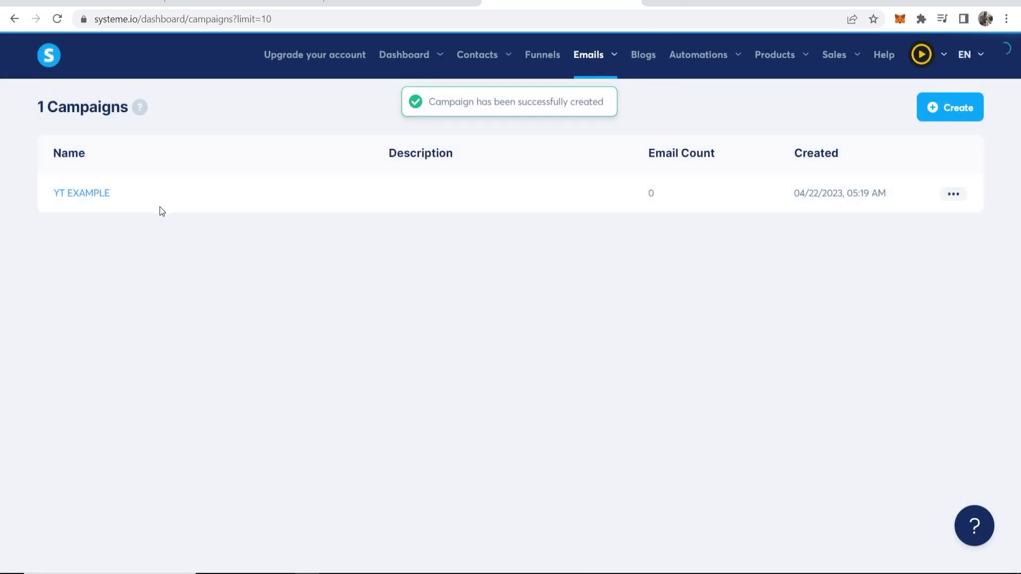
Add a classic-editor email 'Here is your free Ebook.' to YT EXAMPLE, filling in the sender's name.
click(69, 196)
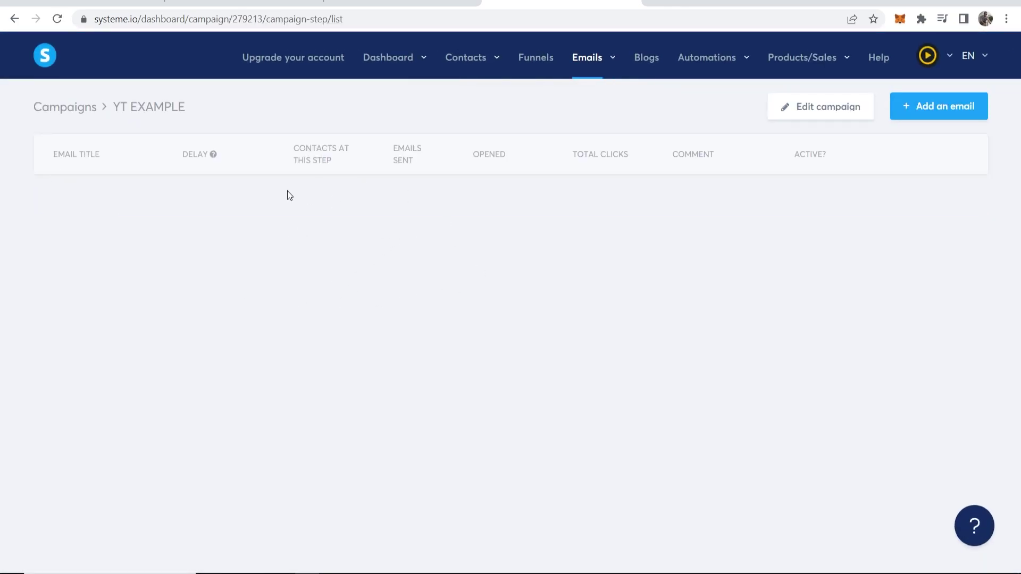
click(927, 111)
click(316, 318)
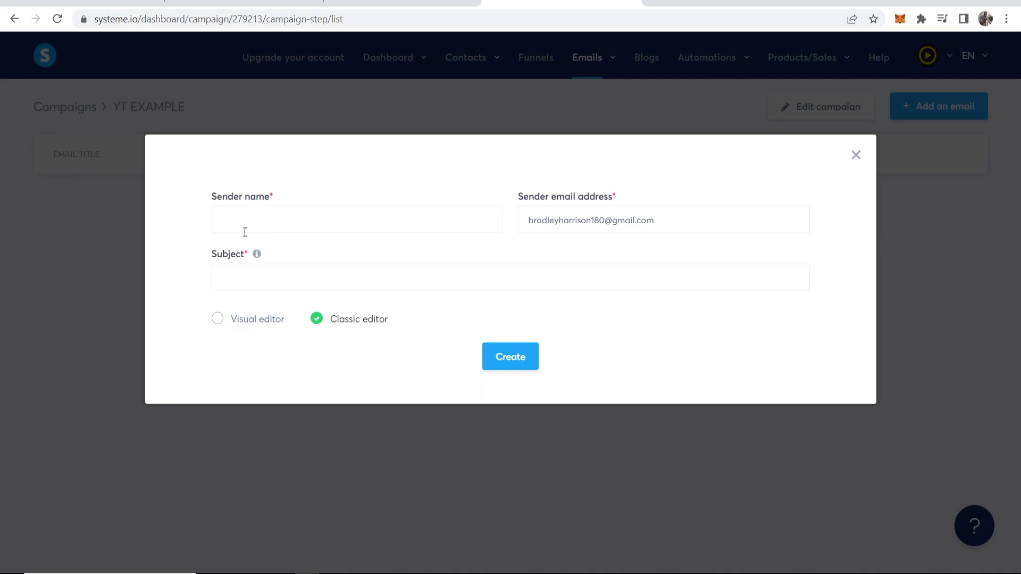
click(287, 218)
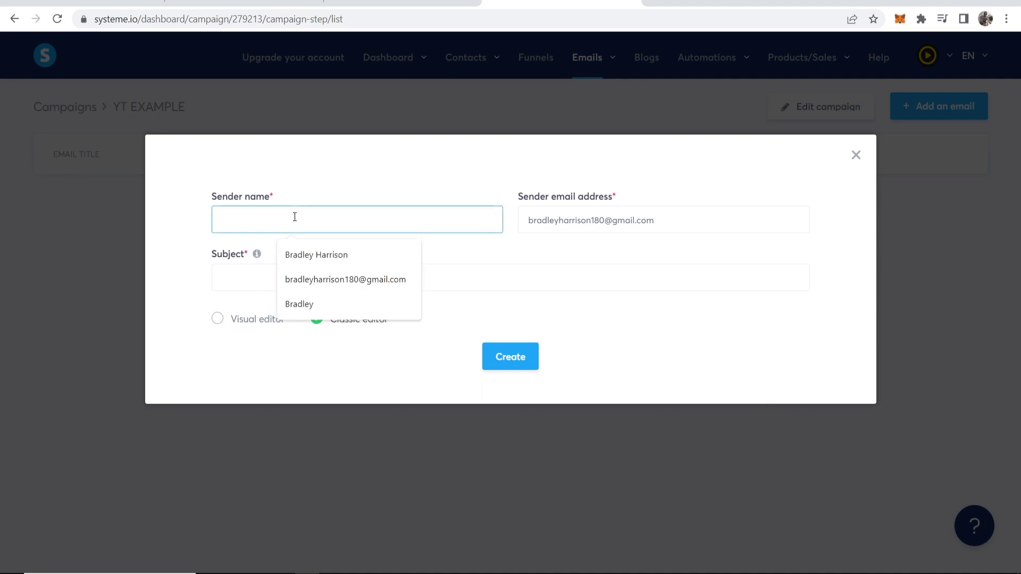
text(Bradley H)
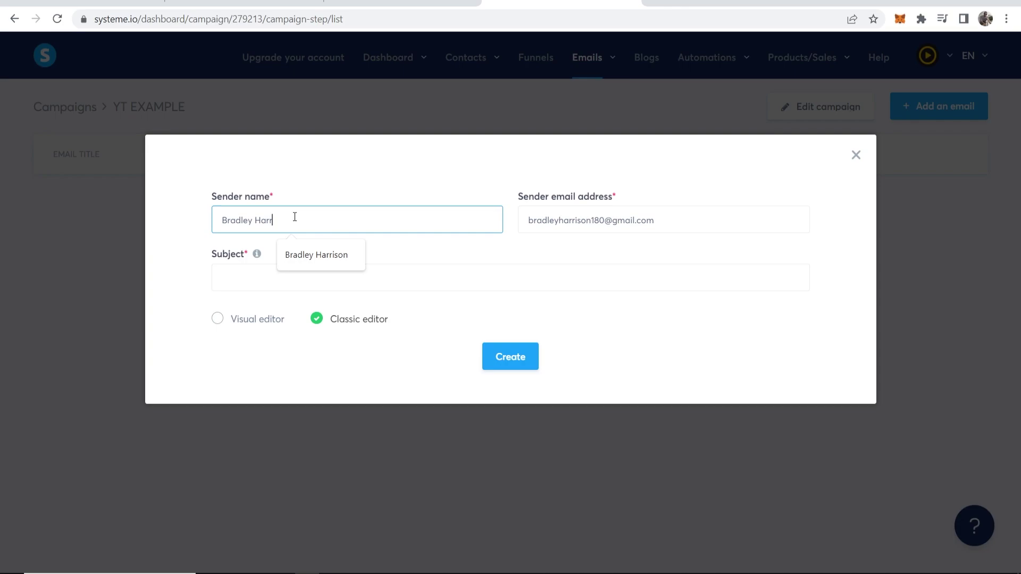
text(arr)
key(Down)
key(Return)
key(Tab)
key(Tab)
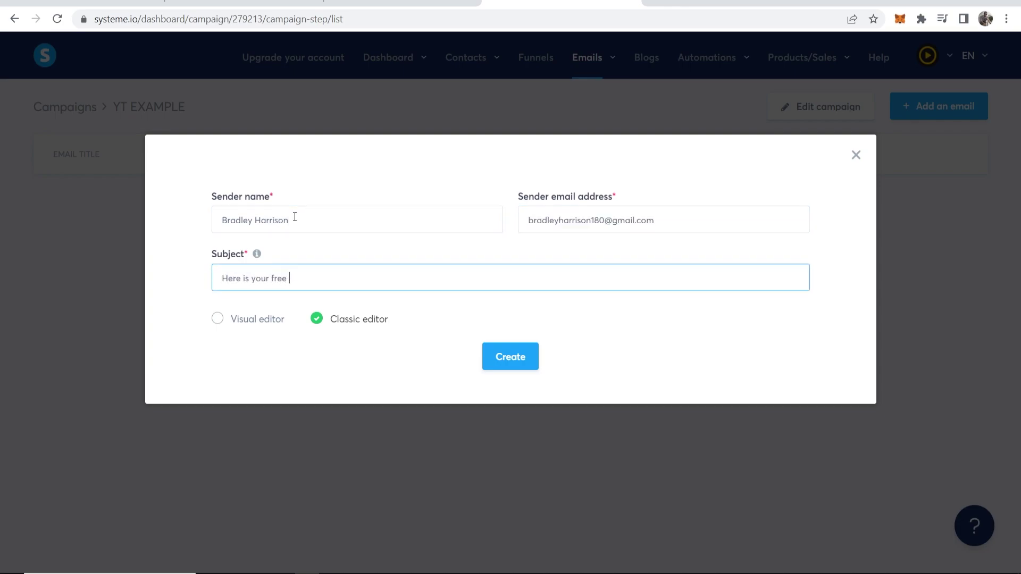
key(Return)
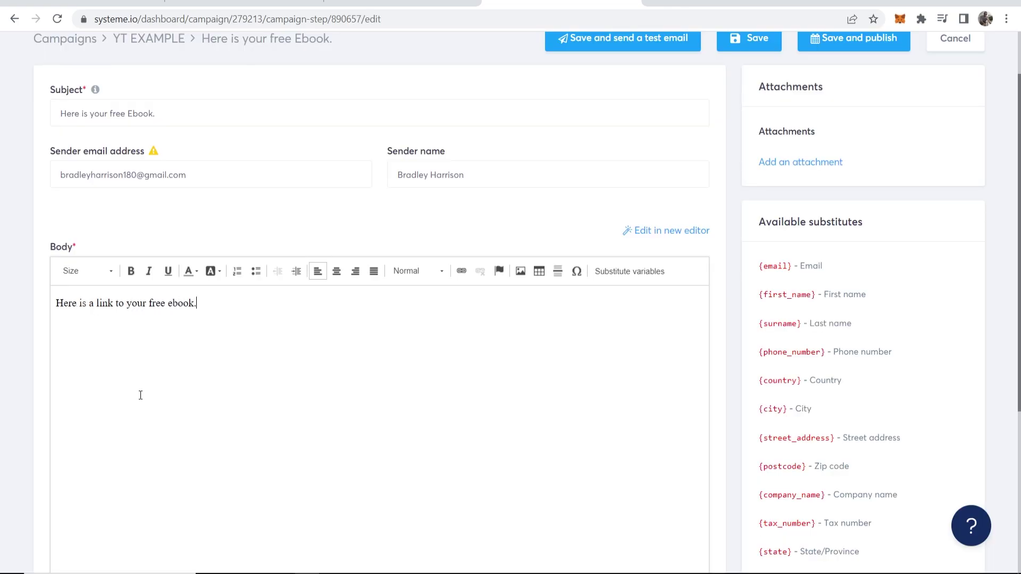
key(Return)
text(Enjoy!)
drag(196, 303, 97, 304)
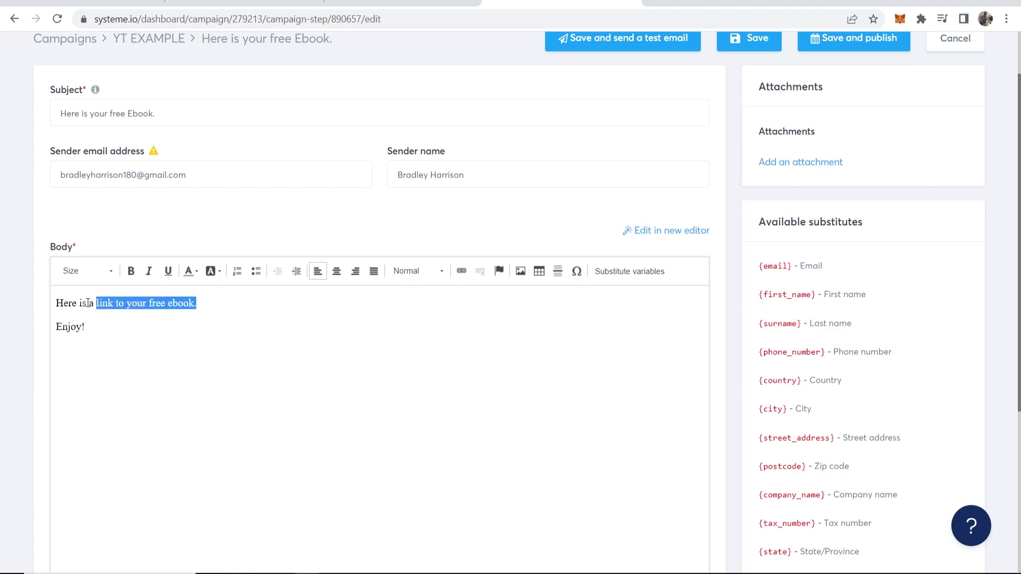
click(179, 308)
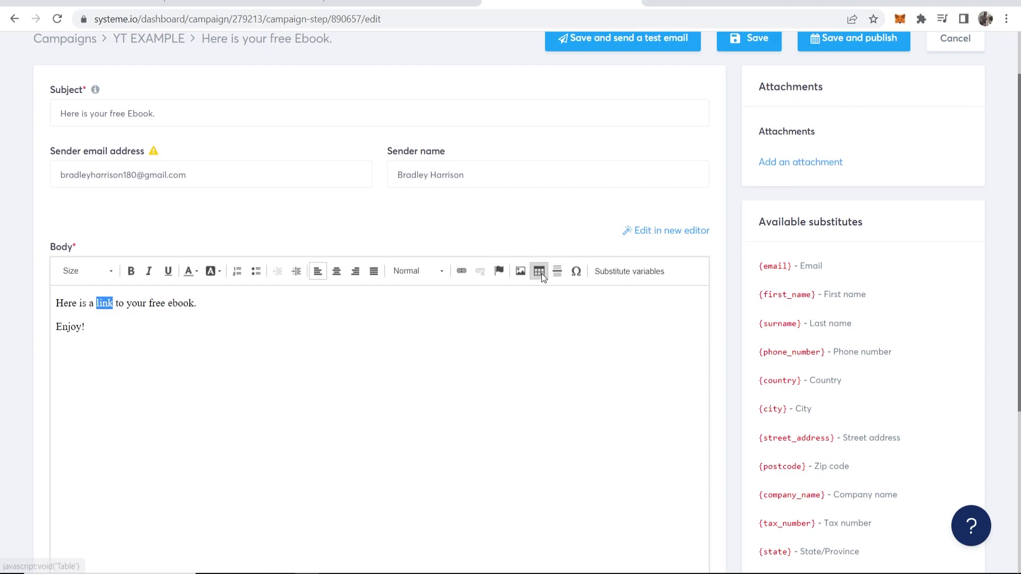
click(461, 272)
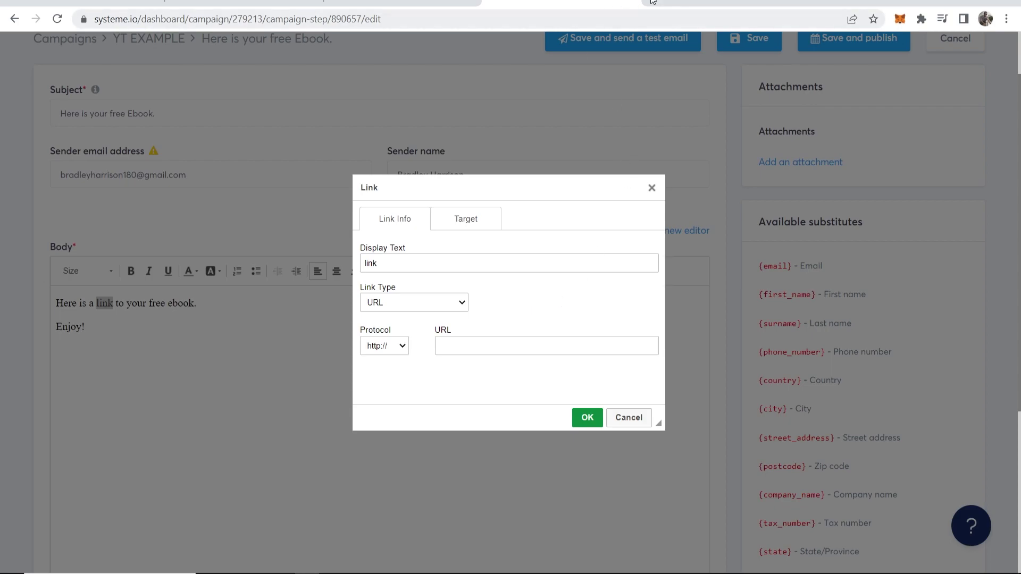
click(494, 341)
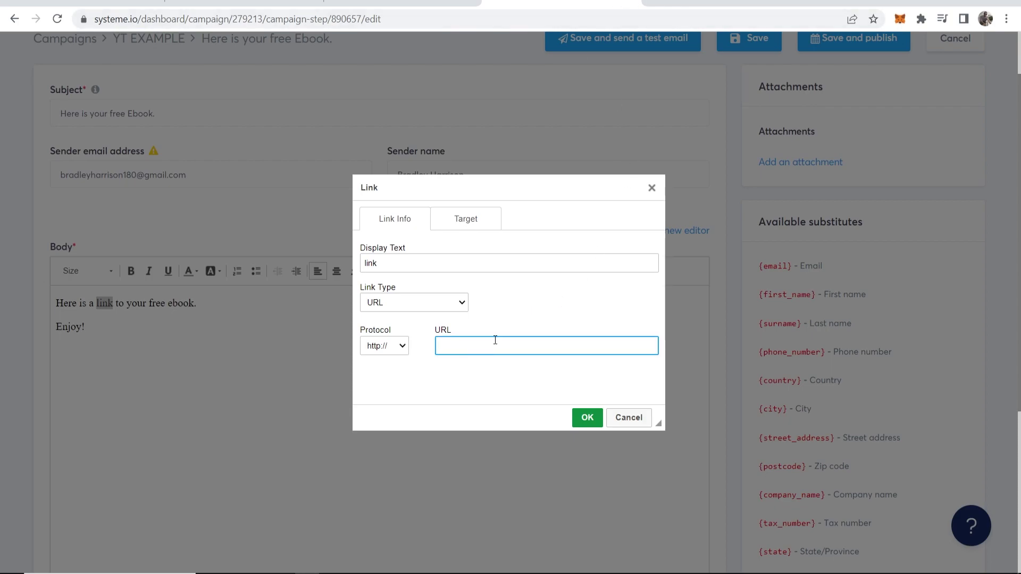
text(www.google.com)
click(587, 418)
scroll(304, 154, up, 2)
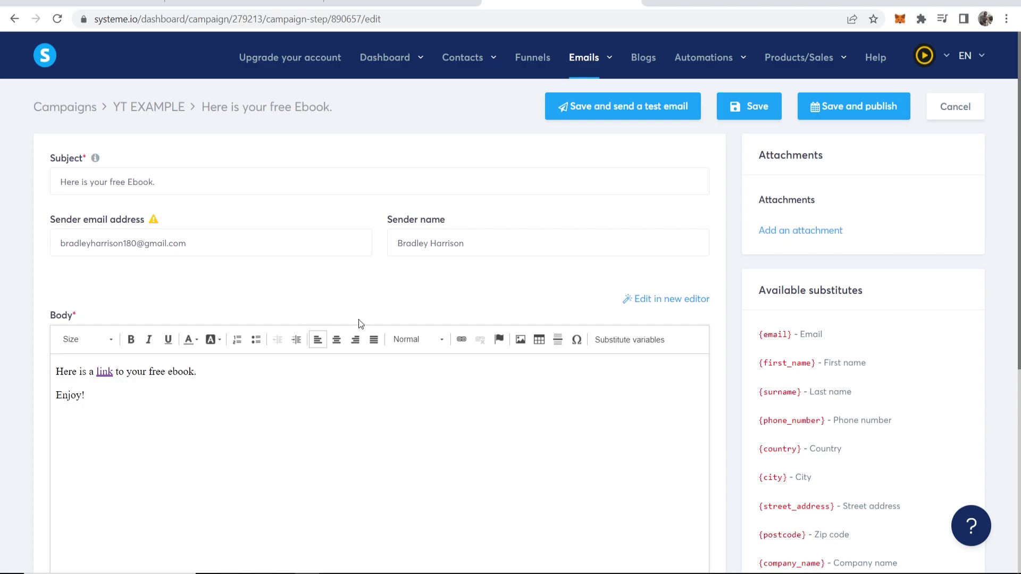
Publish the ebook email with a 3-minute sending delay, then go to the Funnels list.
click(865, 112)
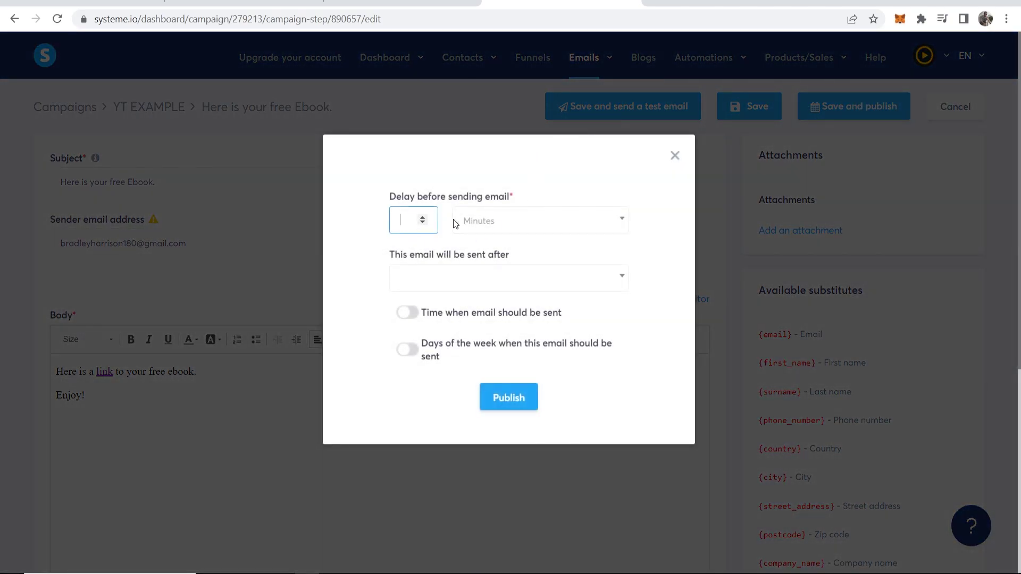
click(423, 218)
double_click(423, 218)
click(496, 223)
click(485, 243)
click(519, 401)
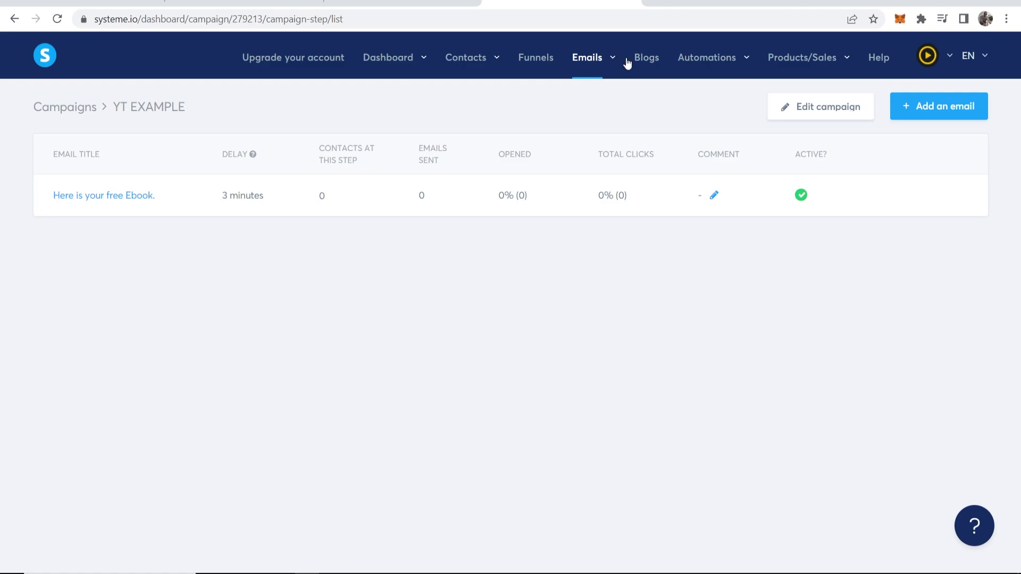
click(536, 63)
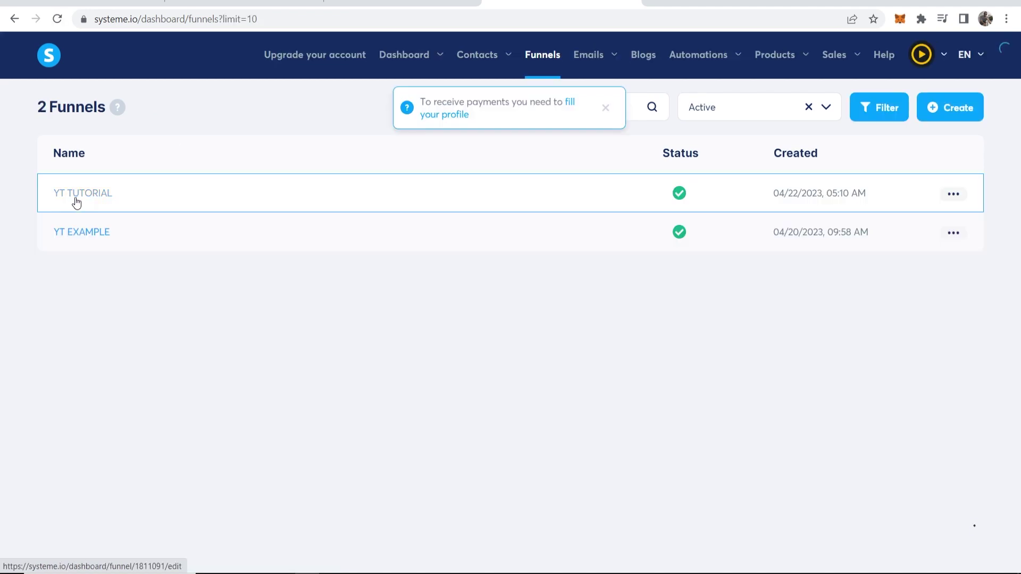
Save a YT TUTORIAL rule: on funnel step form subscription, subscribe to the YT EXAMPLE campaign.
click(75, 194)
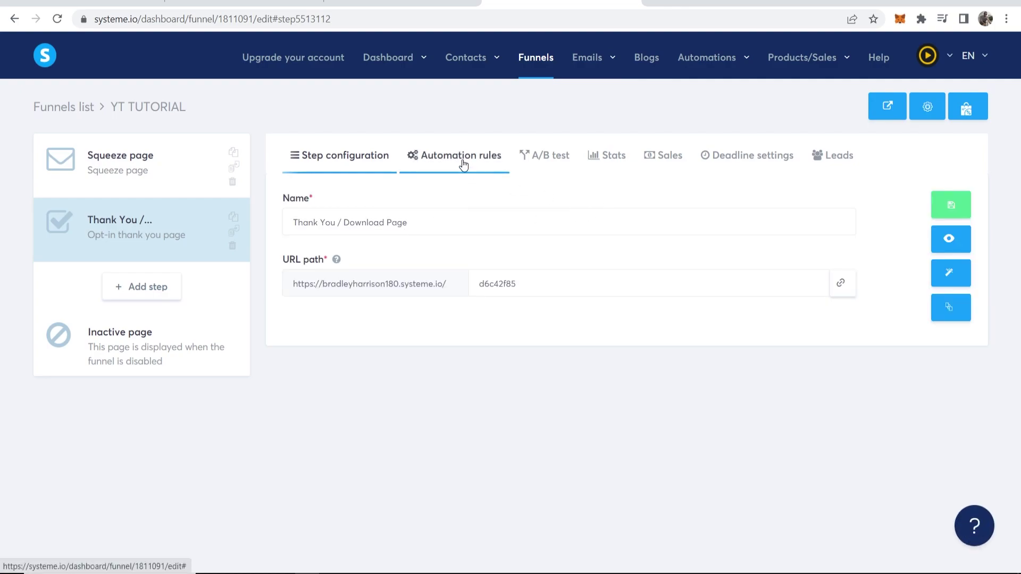
click(463, 166)
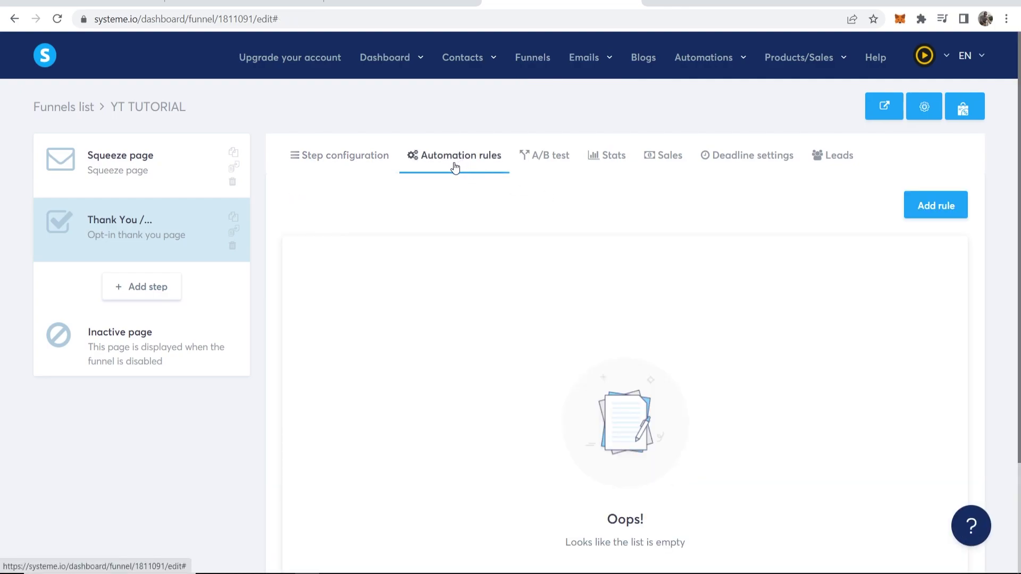
click(949, 207)
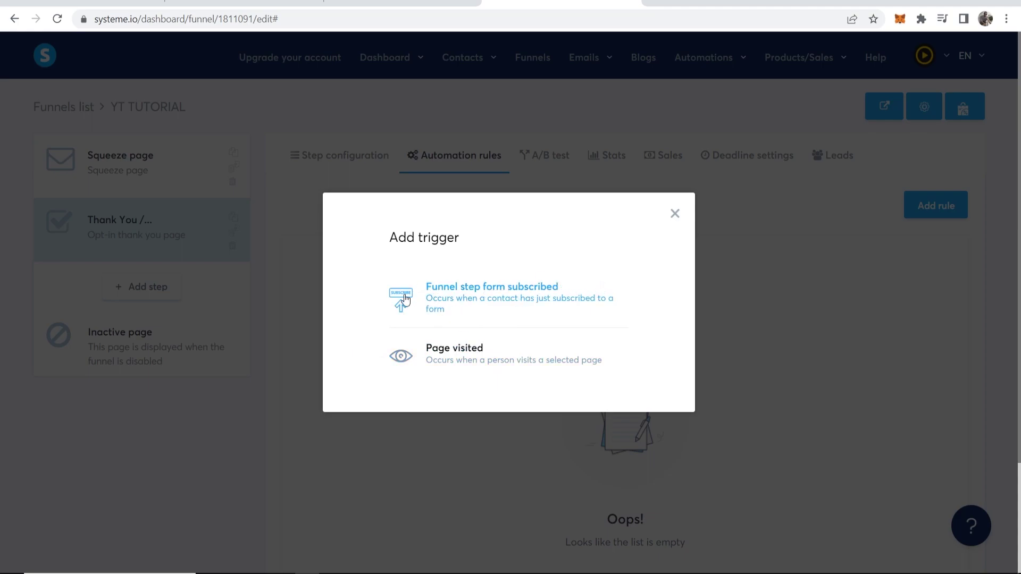
click(529, 301)
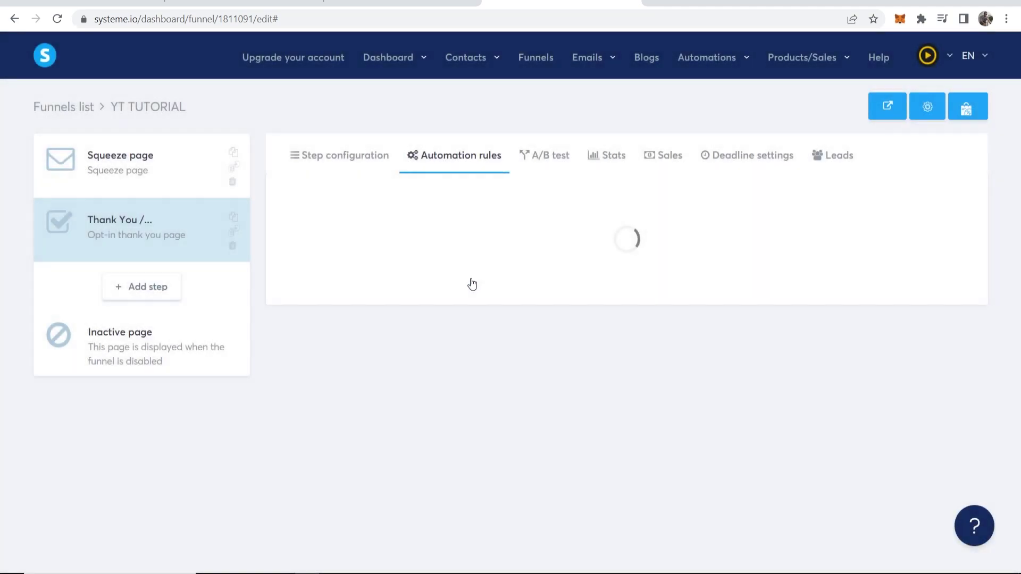
scroll(839, 214, down, 1)
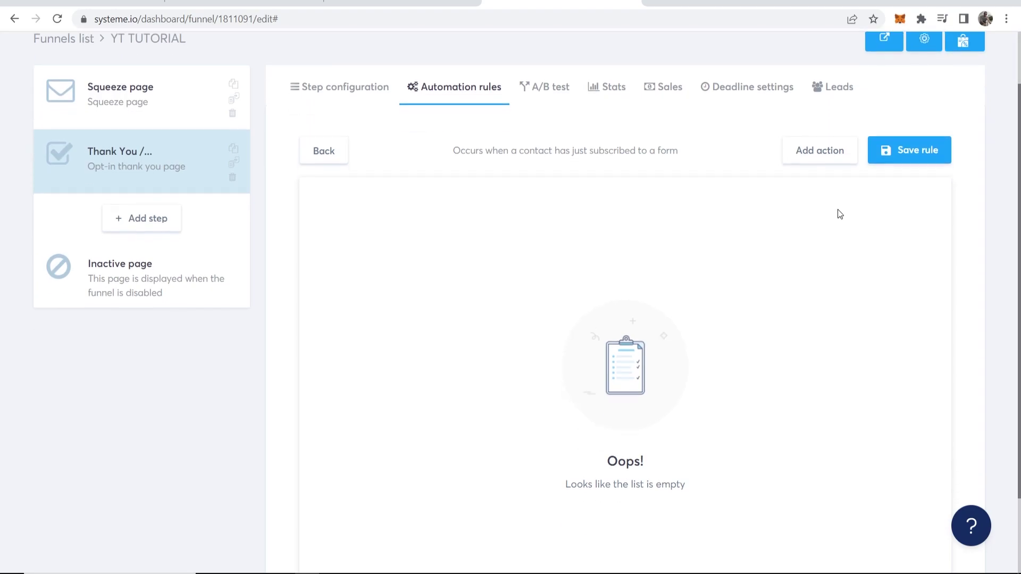
click(837, 154)
click(601, 152)
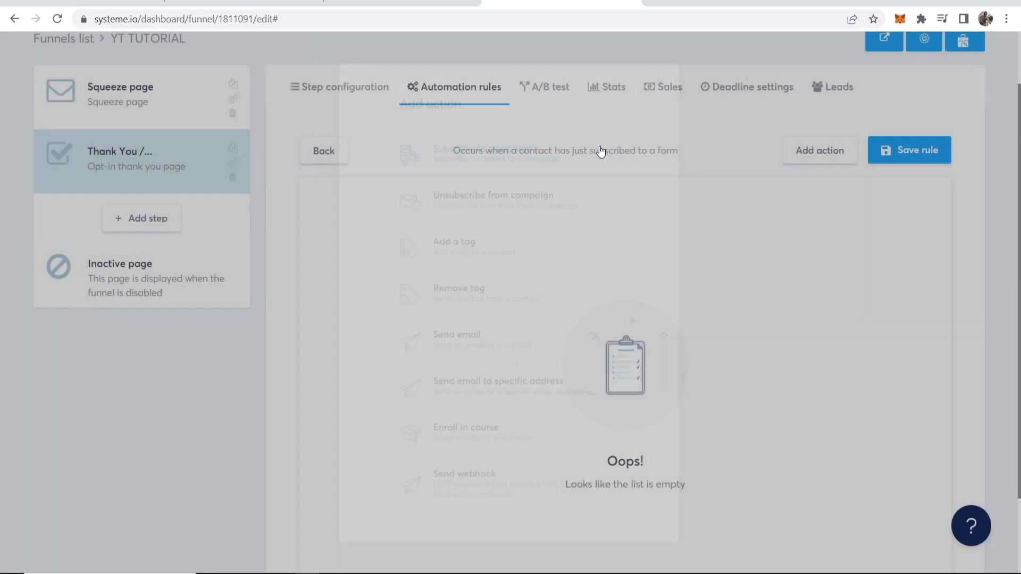
click(656, 298)
click(626, 350)
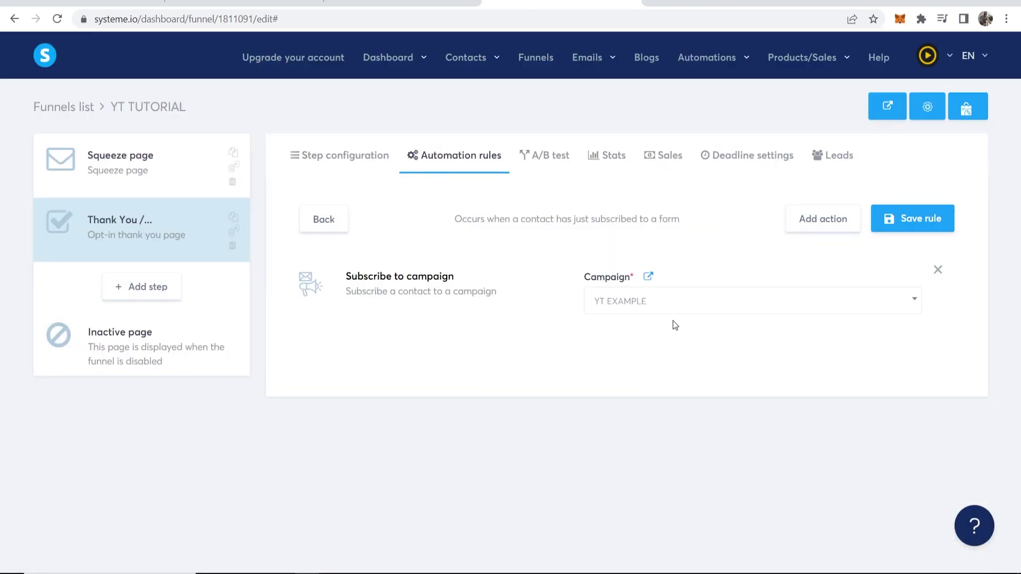
click(932, 224)
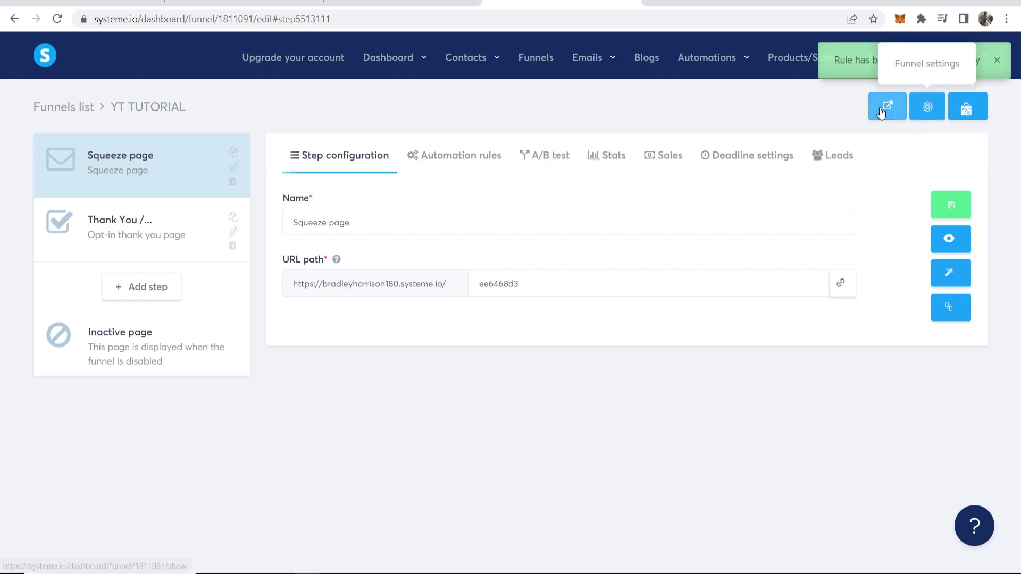
Open the live squeeze page and submit FREE DOWNLOAD with a saved test contact.
click(888, 108)
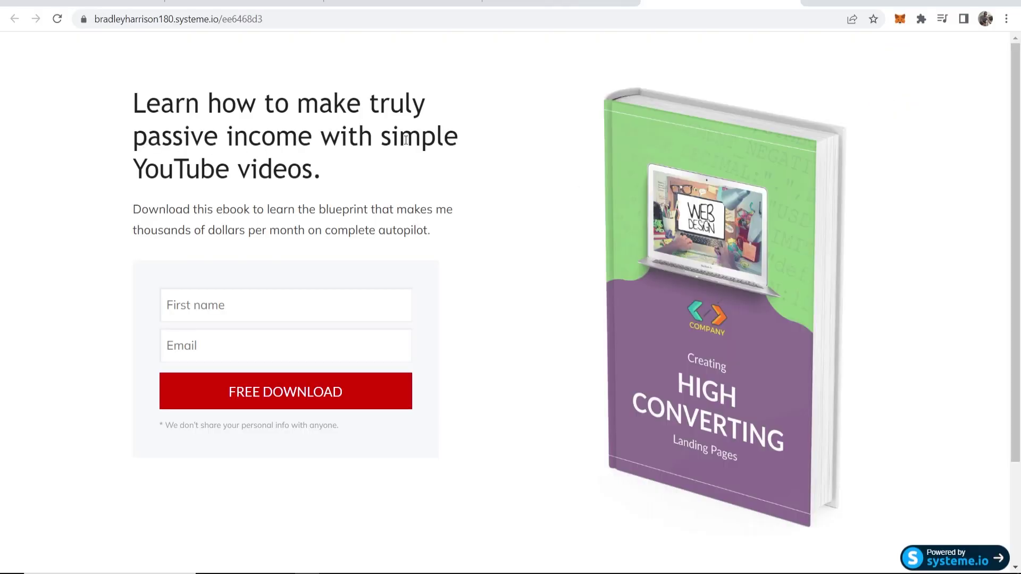
drag(135, 170, 322, 171)
click(322, 171)
click(262, 304)
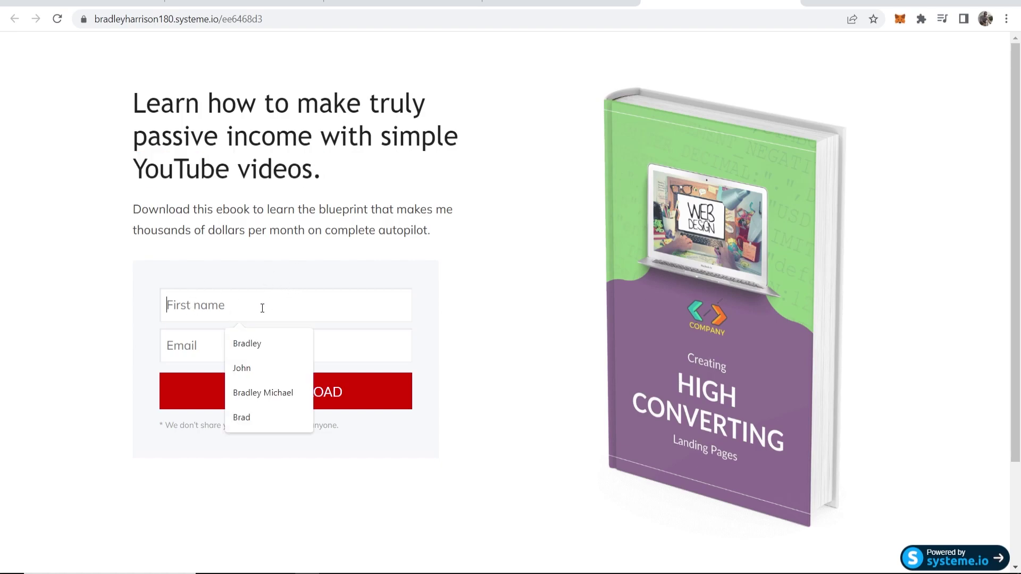
click(253, 360)
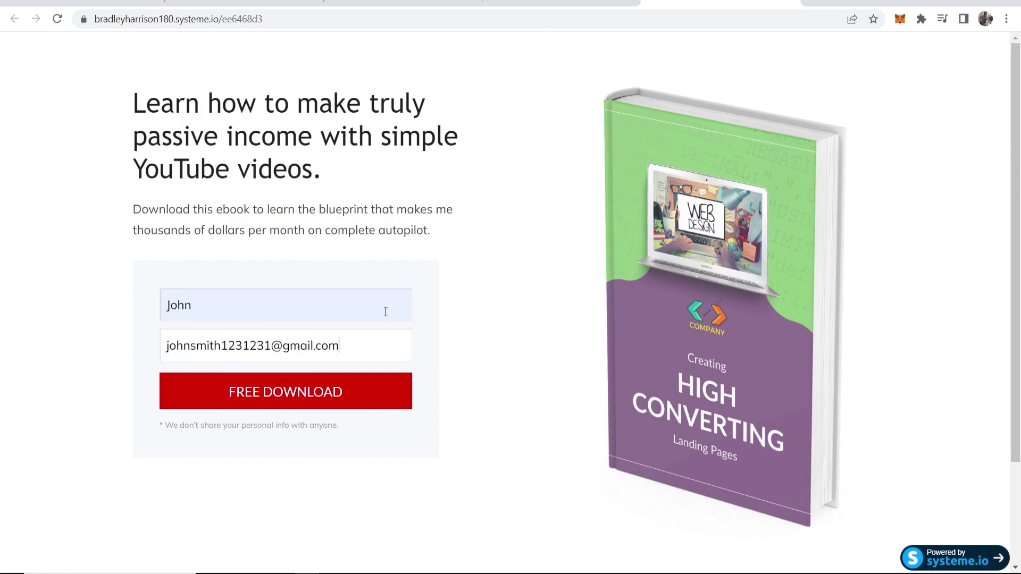
click(301, 386)
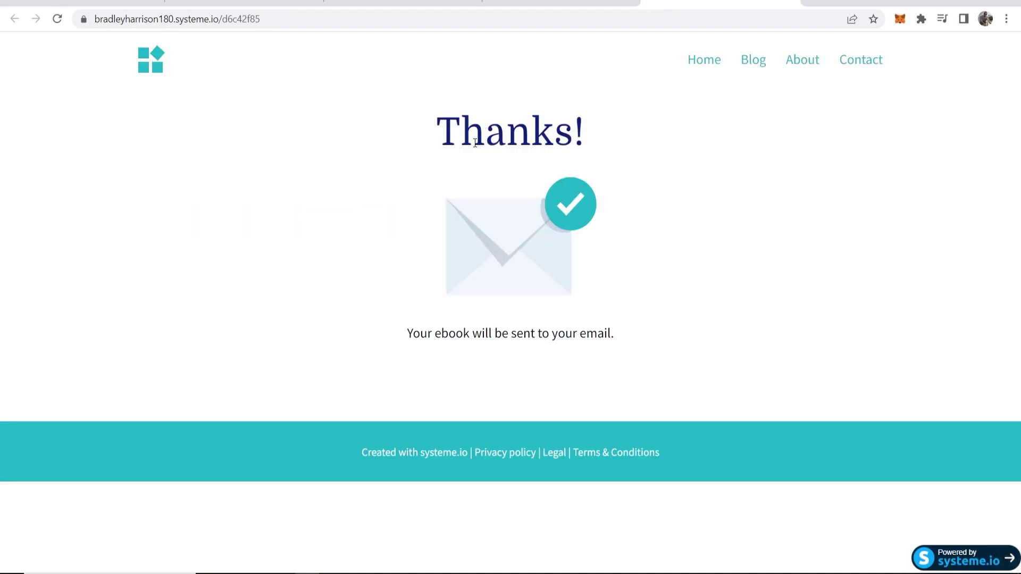
Check the ebook confirmation message on the Thanks! page, then return to the dashboard tab.
drag(408, 343, 598, 346)
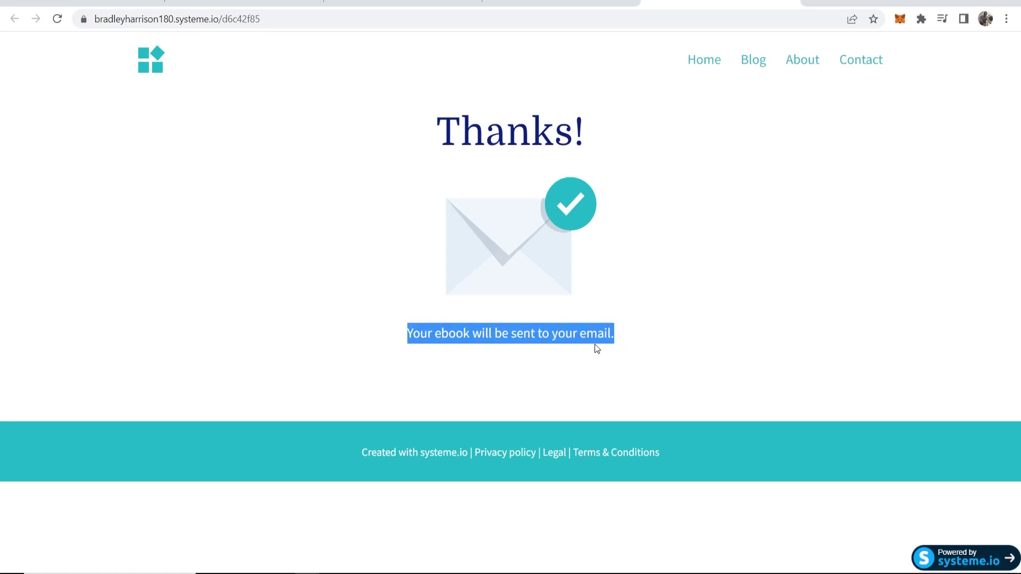
click(597, 346)
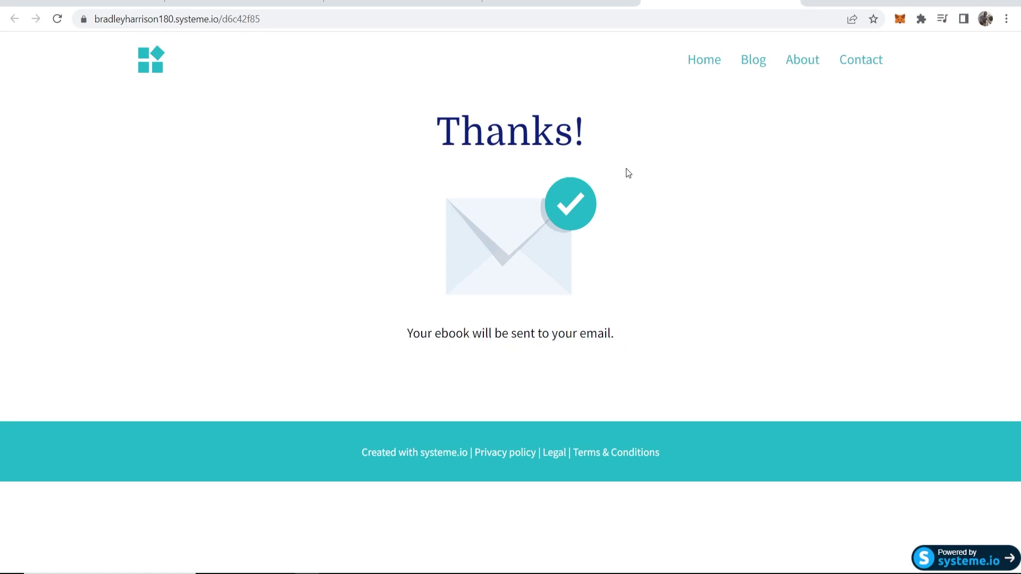
key(ctrl+shift+Tab)
mouse_move(475, 63)
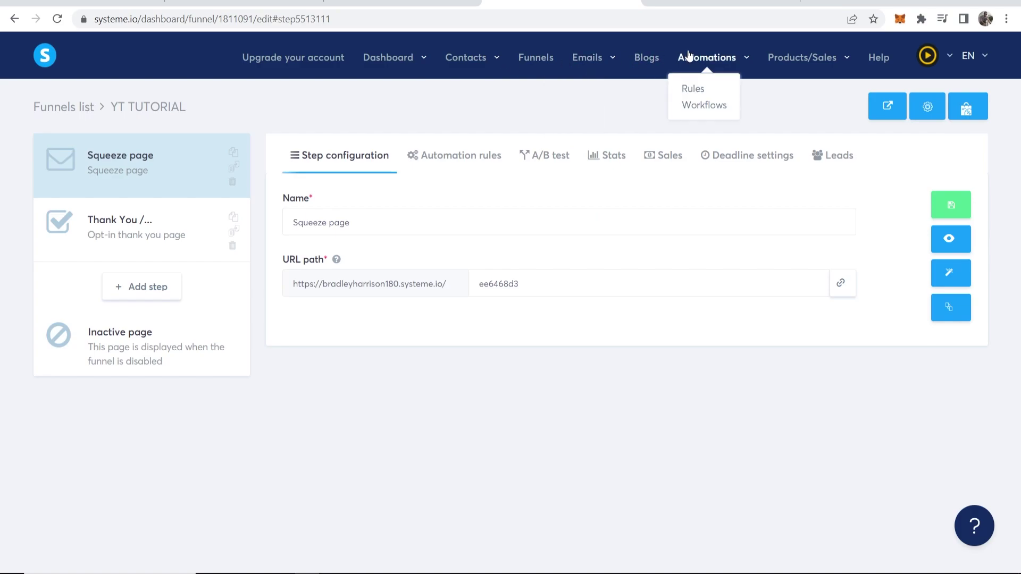
Open Emails > Campaigns to see YT EXAMPLE with 1 email, briefly checking the Thanks! tab.
mouse_move(622, 67)
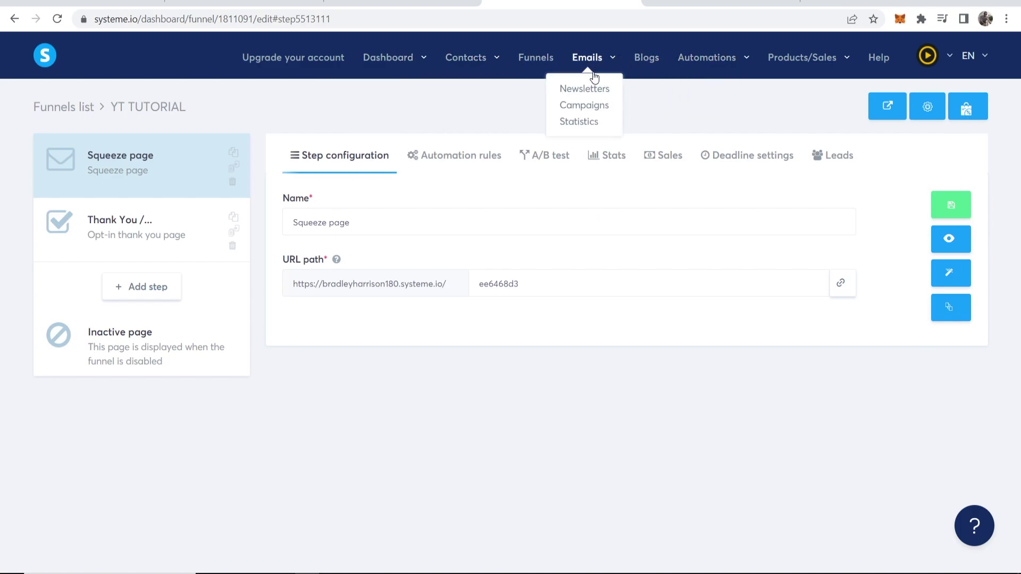
click(585, 105)
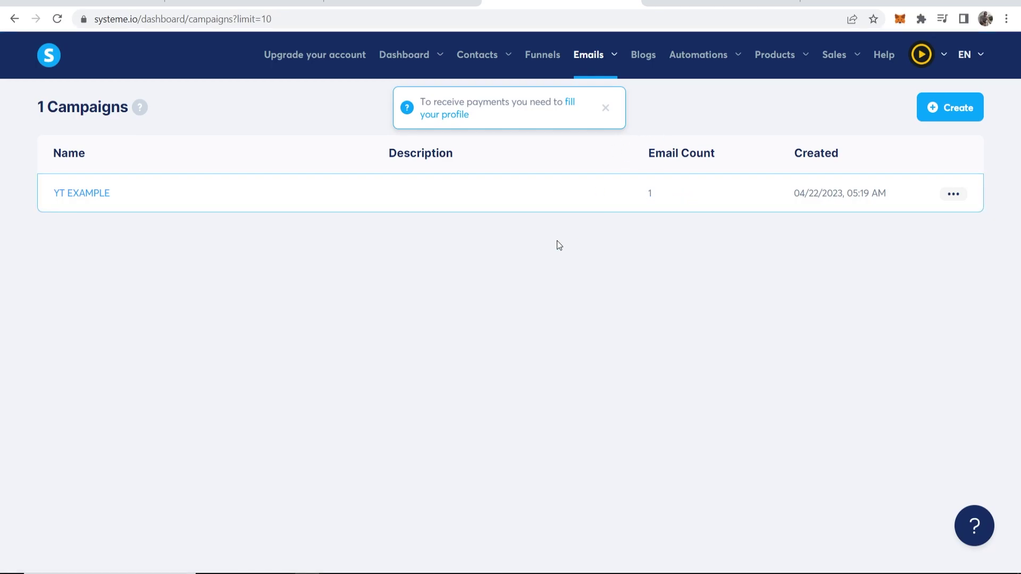
key(ctrl+Tab)
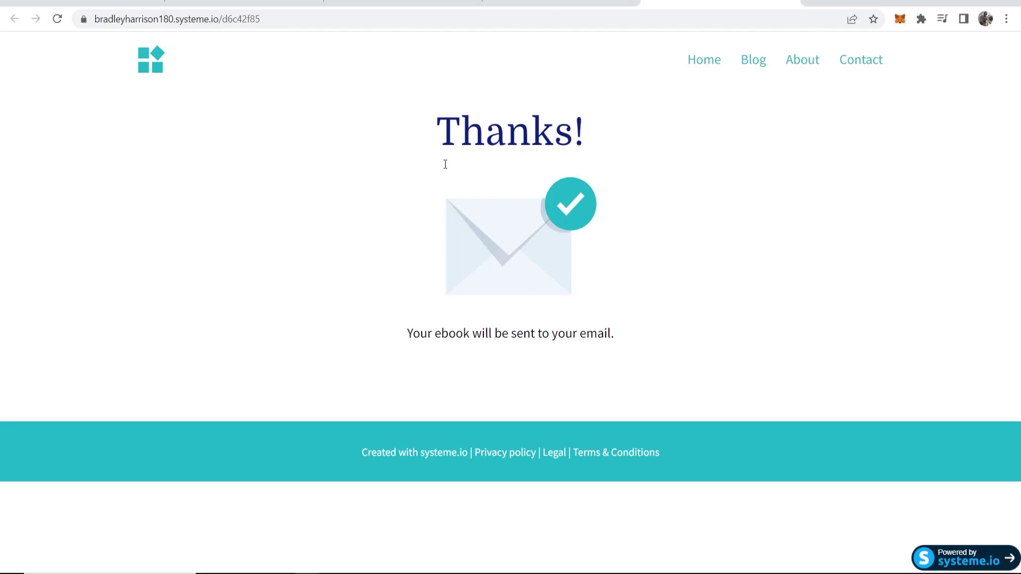
key(ctrl+shift+Tab)
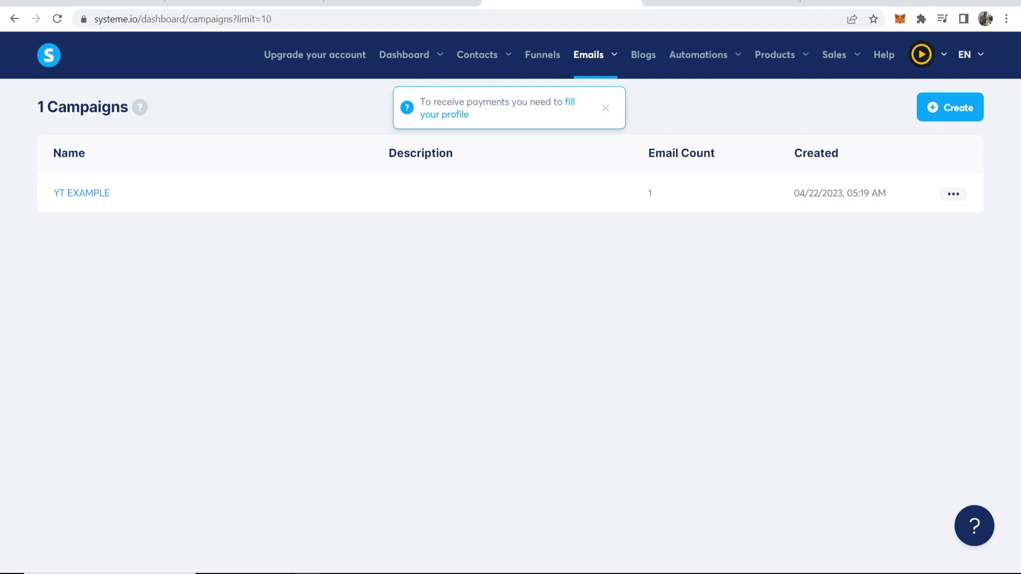